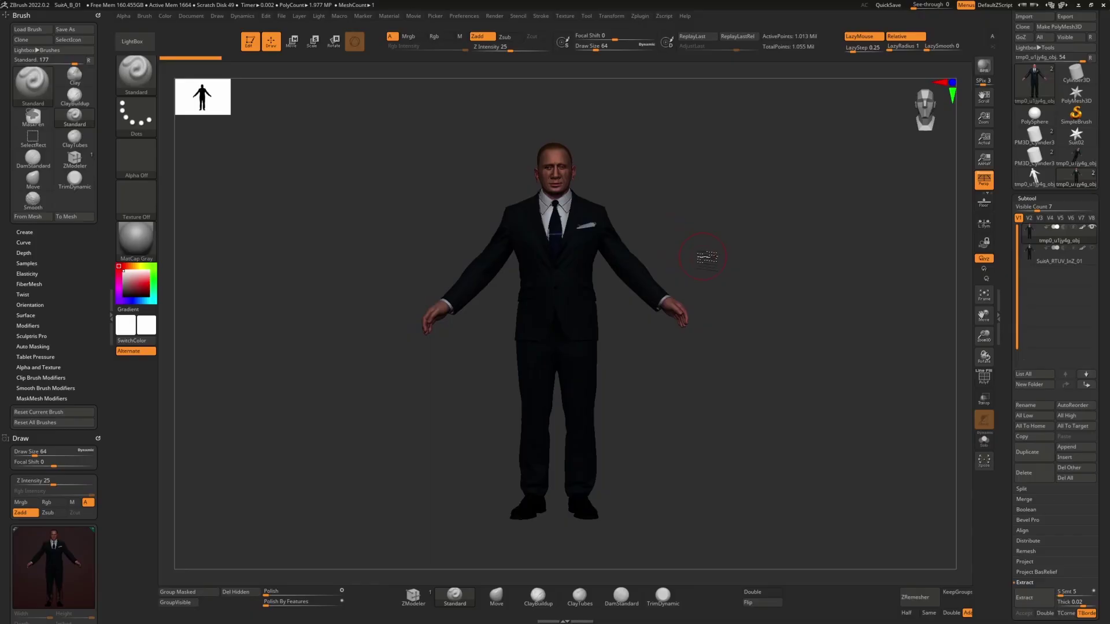
Examine the high-poly suited man scan from several angles, up close and from the front.
mouse_move(701, 251)
mouse_down()
mouse_move(682, 258)
mouse_move(733, 255)
mouse_move(697, 263)
mouse_up()
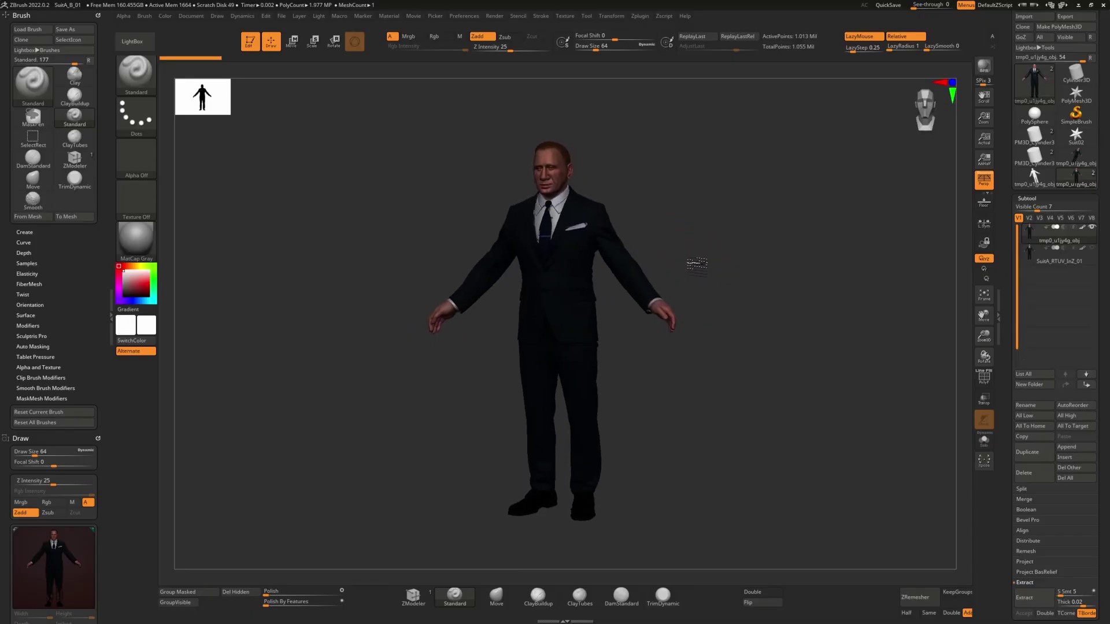
drag(738, 231, 706, 236)
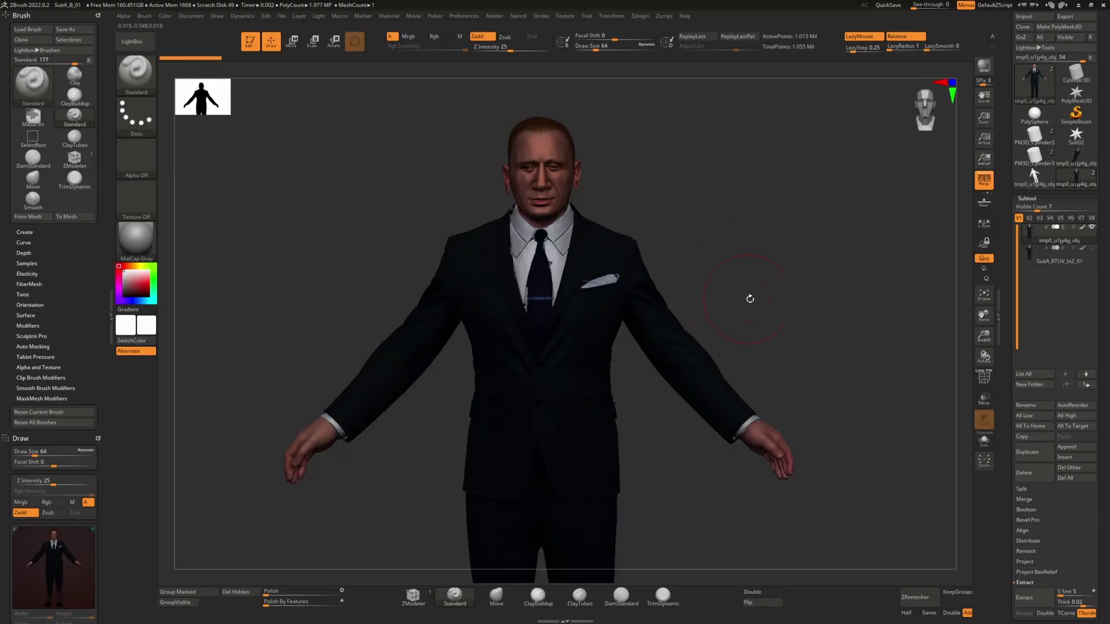
drag(750, 299, 716, 280)
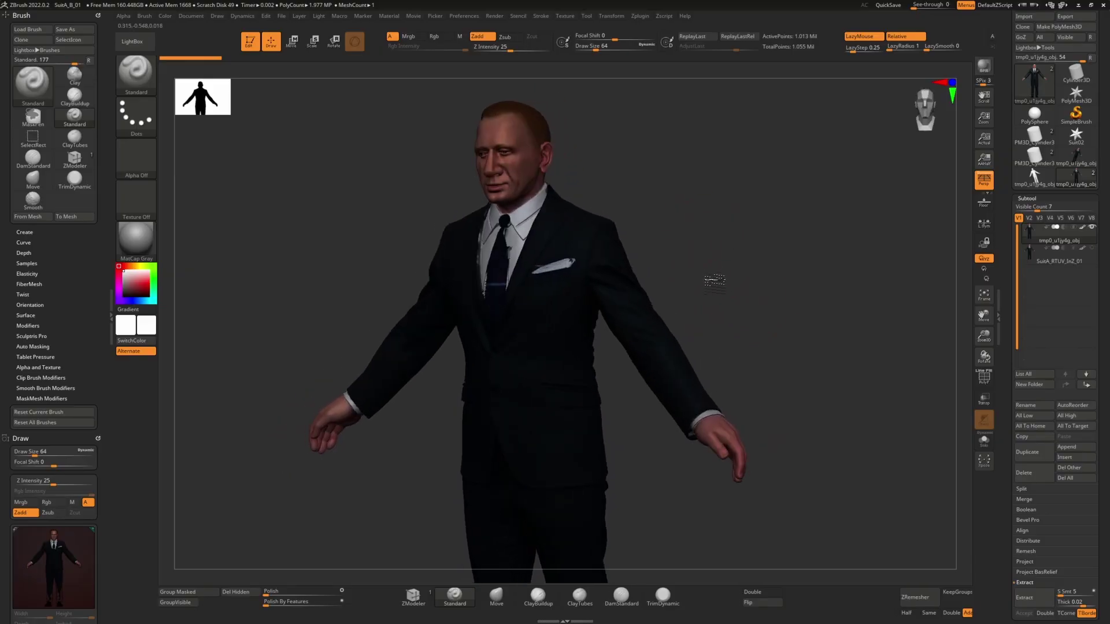
drag(704, 329, 735, 304)
right_drag(734, 305, 746, 302)
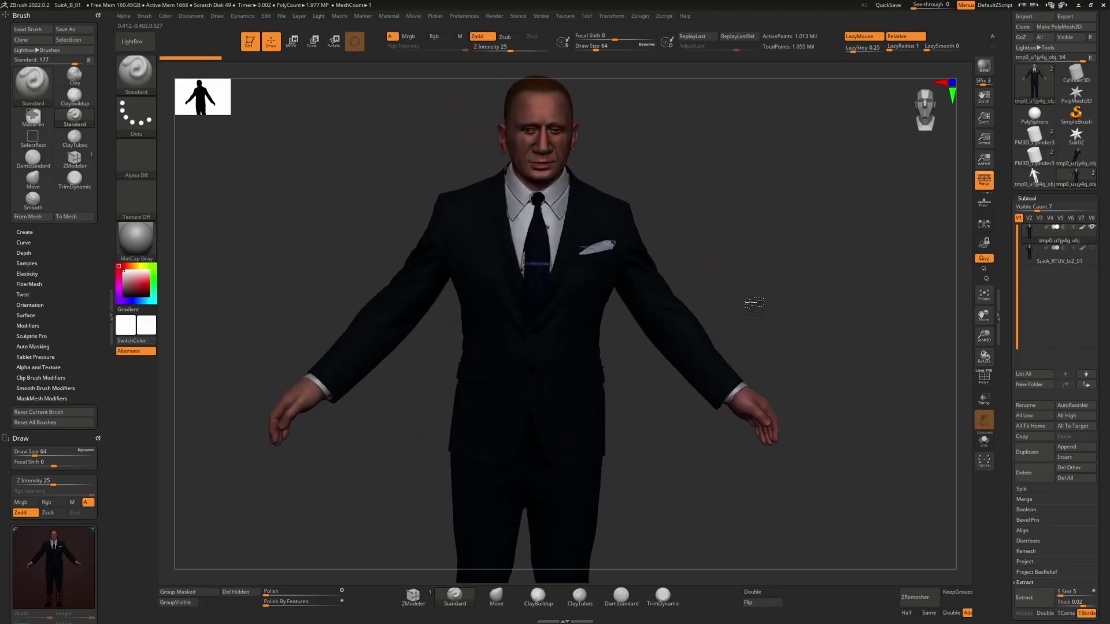
right_drag(752, 252, 728, 255)
alt+drag(762, 251, 780, 288)
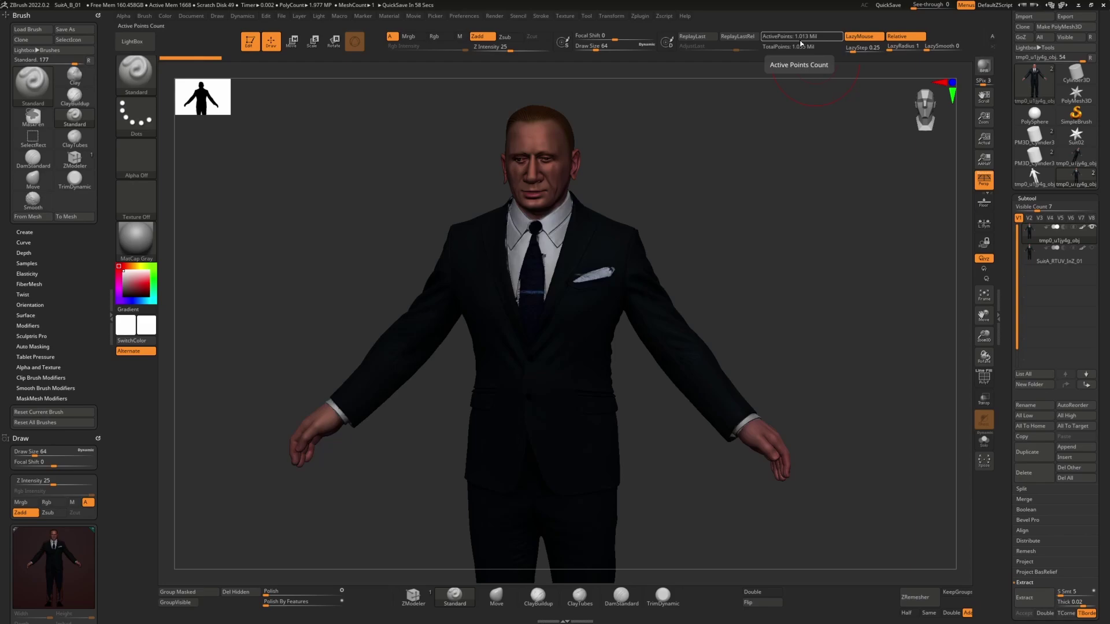
drag(686, 280, 708, 267)
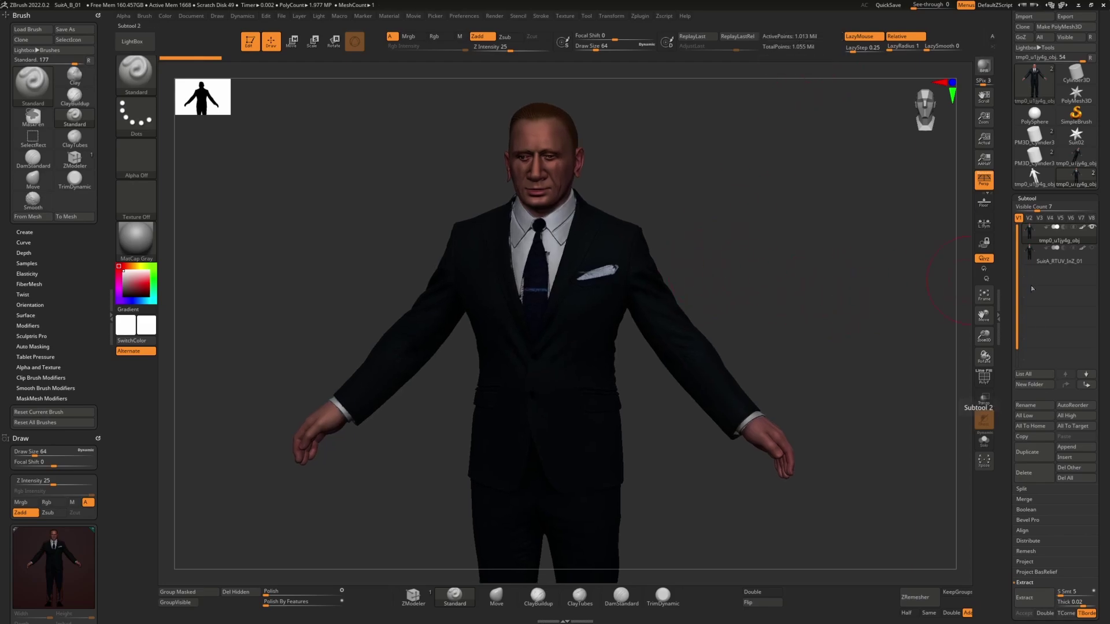
Review the scan mesh's geometry options, including point welding in Modify Topology and the ZRemesher settings.
scroll(1040, 325, down, 5)
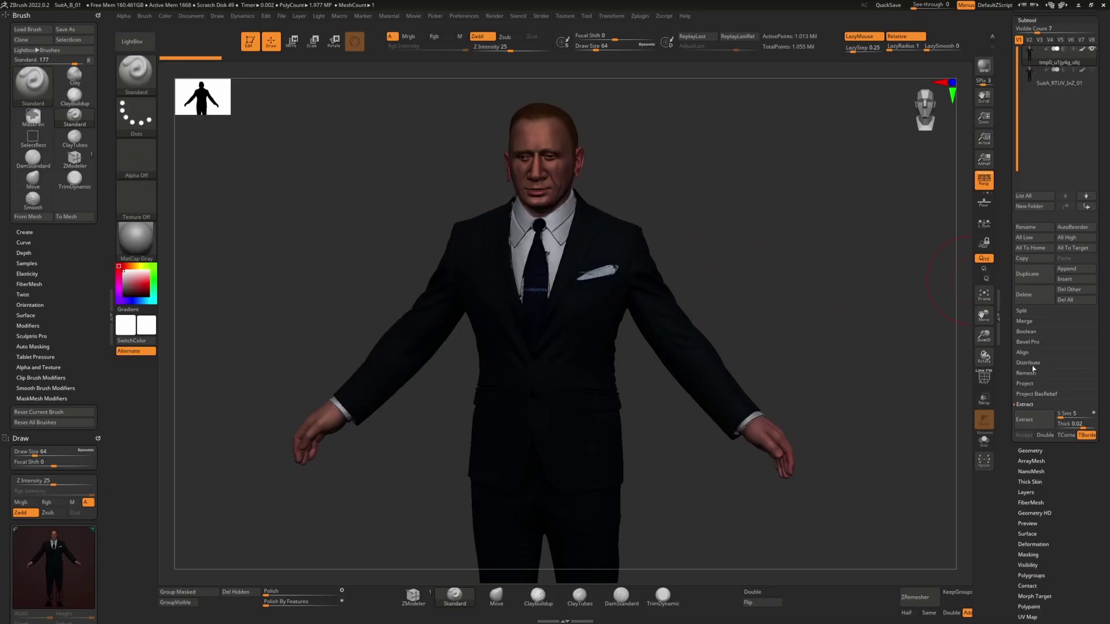
scroll(1035, 398, down, 3)
scroll(1040, 431, down, 3)
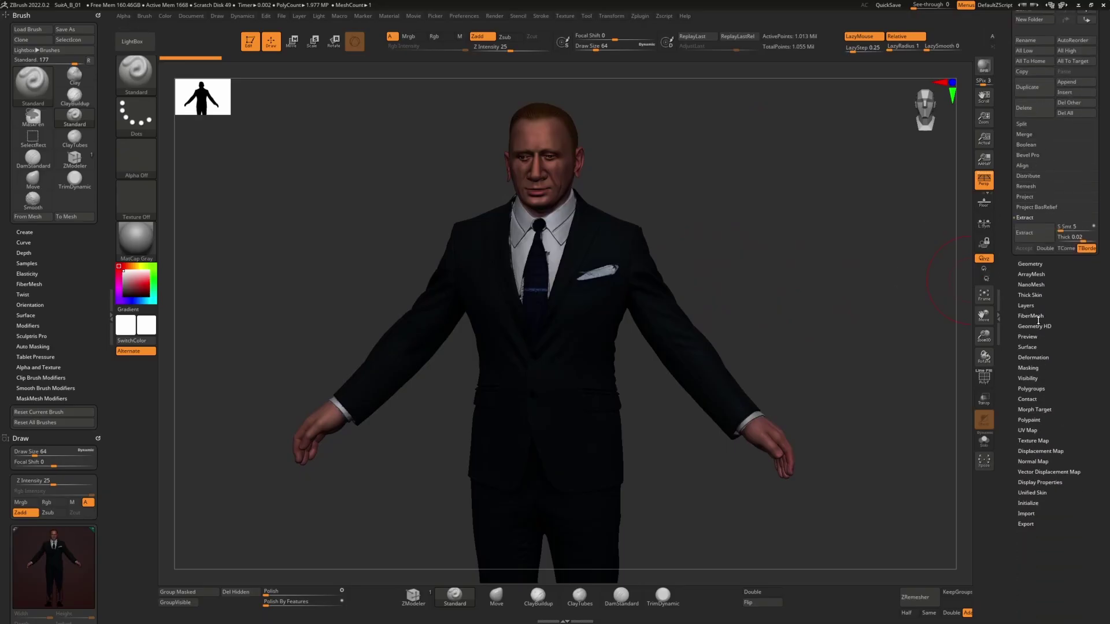
click(1029, 264)
scroll(1044, 198, up, 5)
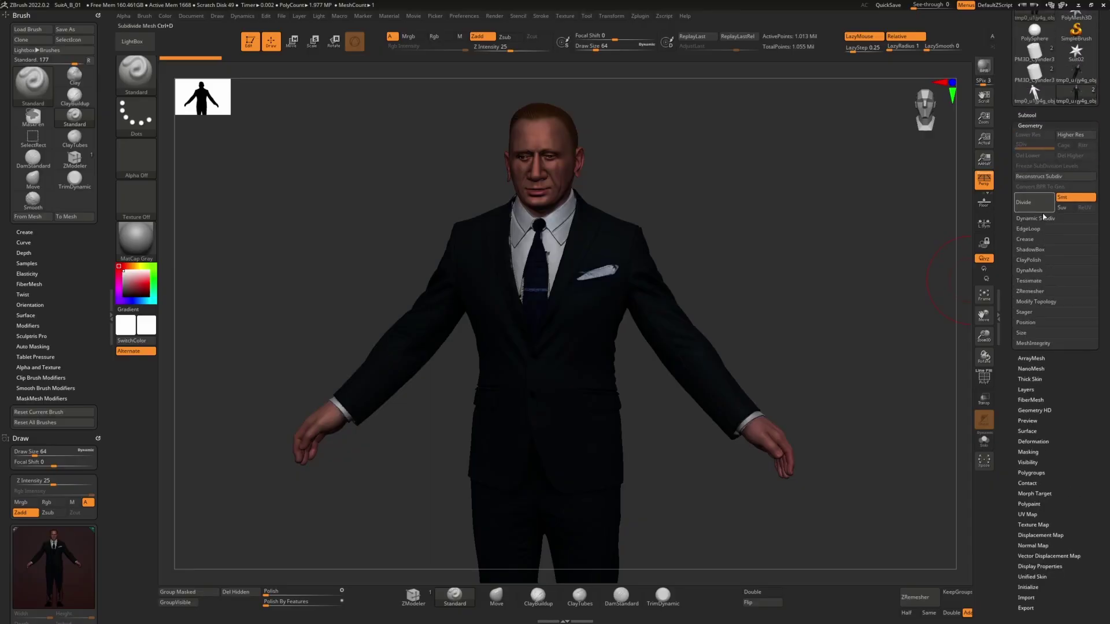
click(1035, 339)
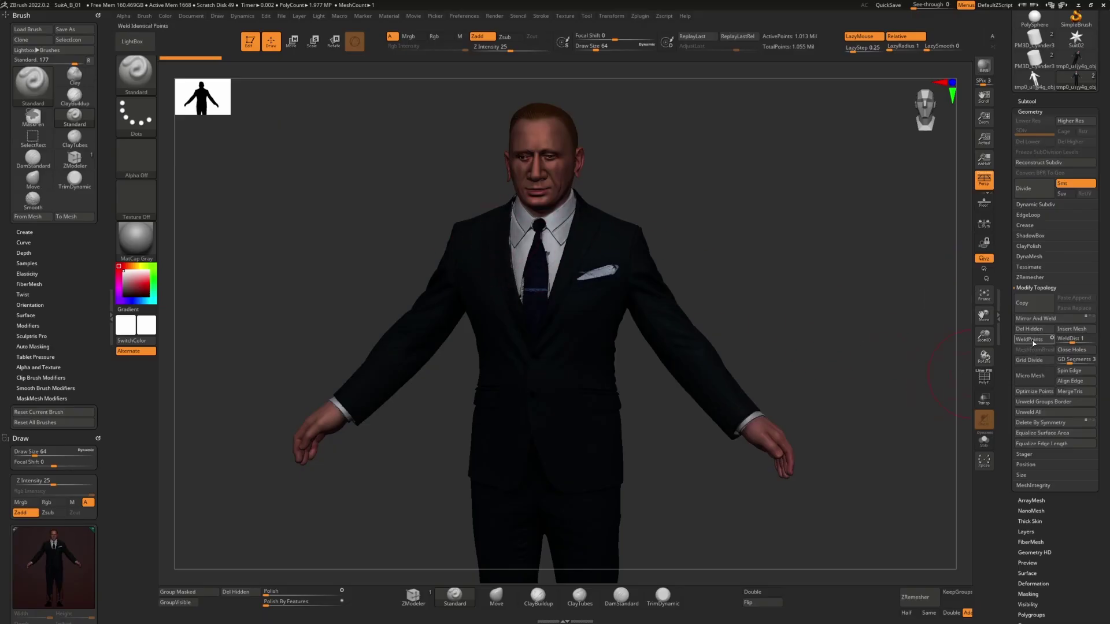
click(1037, 278)
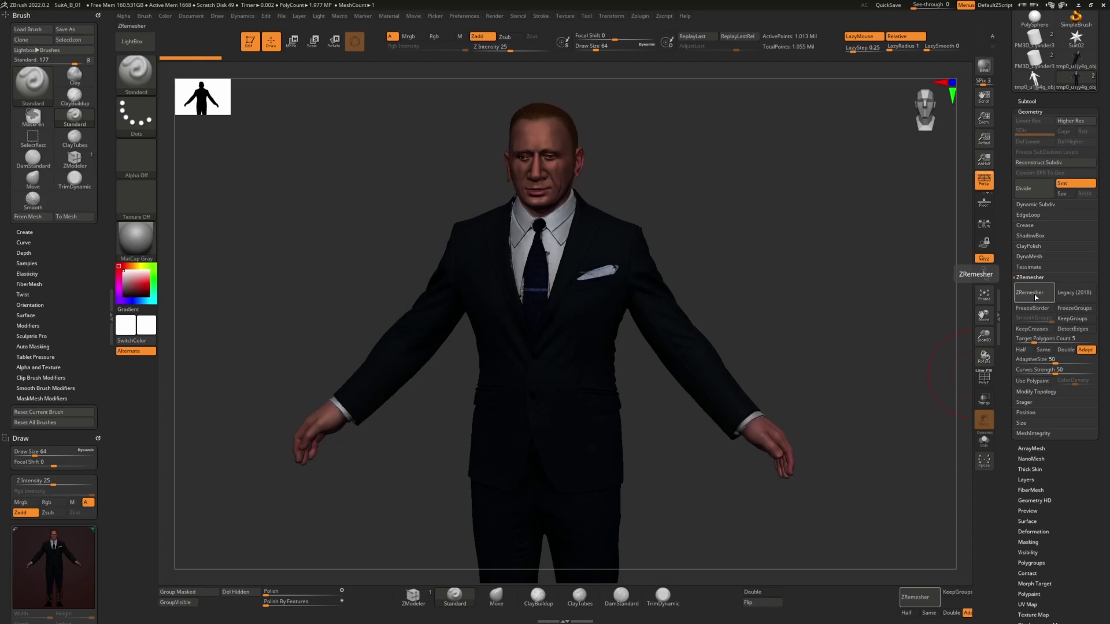
Make the SuitA_RTUV_InZ_01 subtool active and show it in place of the original scan.
click(1028, 102)
click(1076, 168)
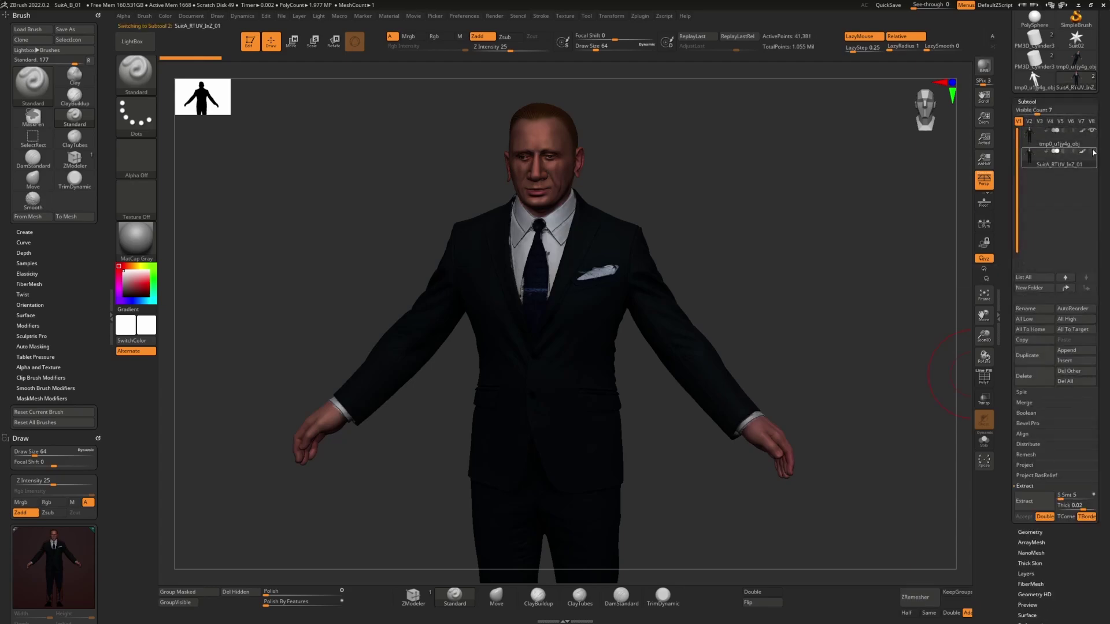
click(1093, 155)
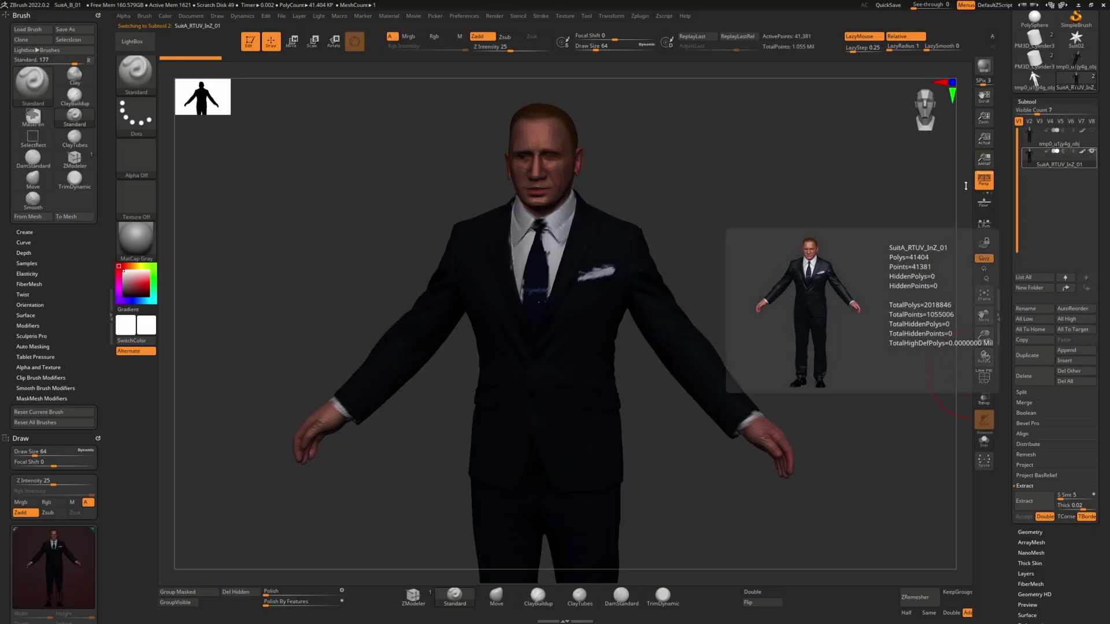
Turn on the PolyFrame wireframe display and examine the retopologized suit mesh from several angles.
drag(735, 233, 759, 249)
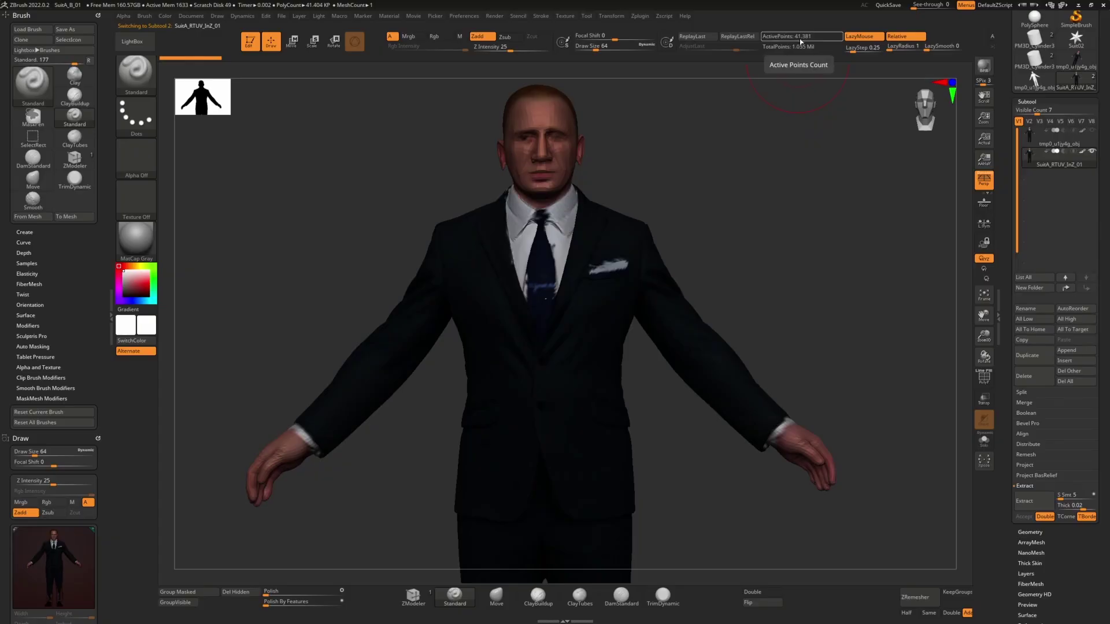
drag(750, 203, 726, 272)
click(984, 377)
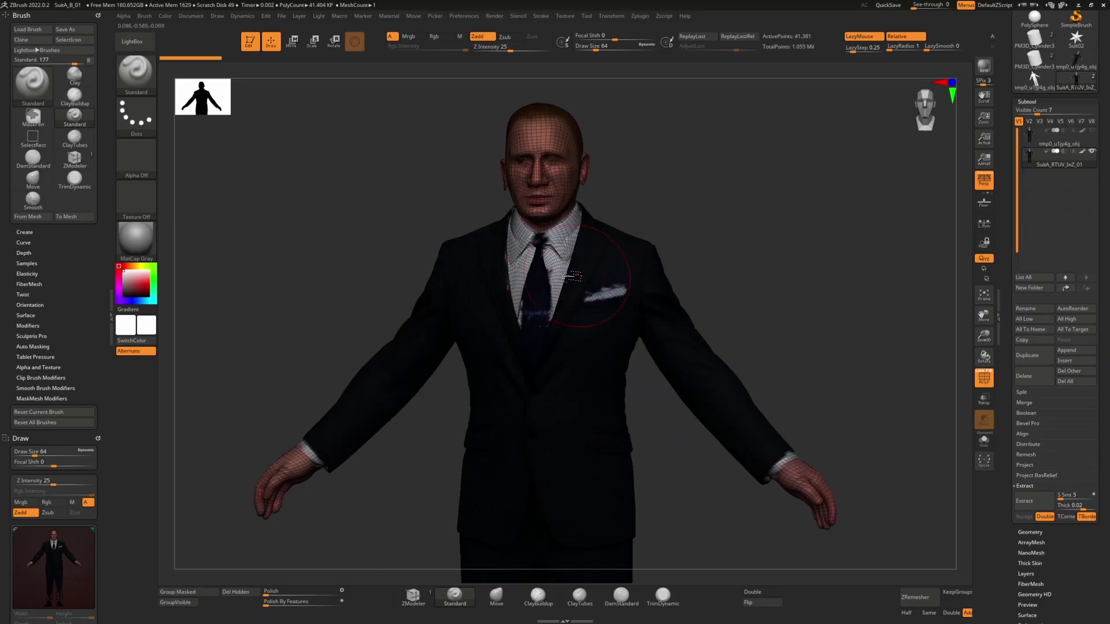
drag(749, 238, 743, 265)
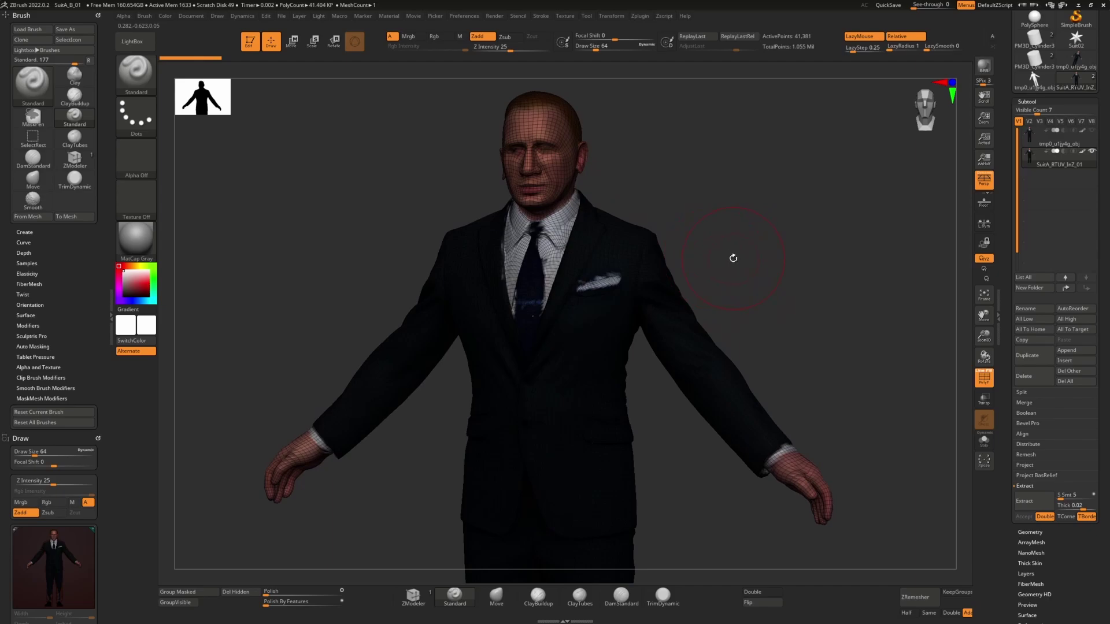
drag(756, 289, 756, 282)
alt+drag(736, 242, 731, 264)
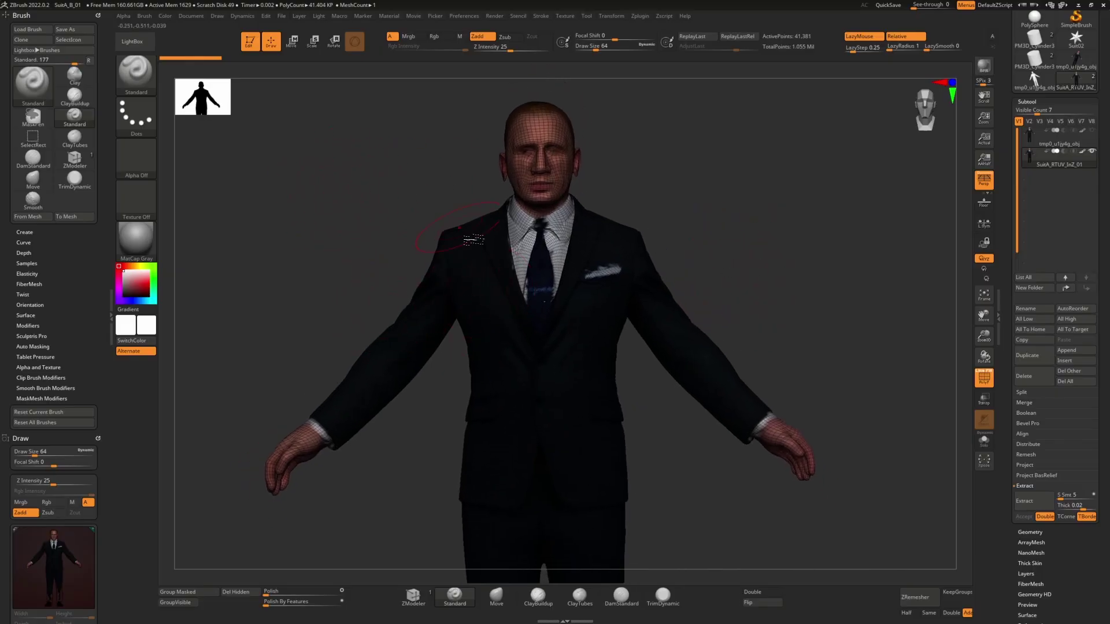
drag(750, 297, 728, 292)
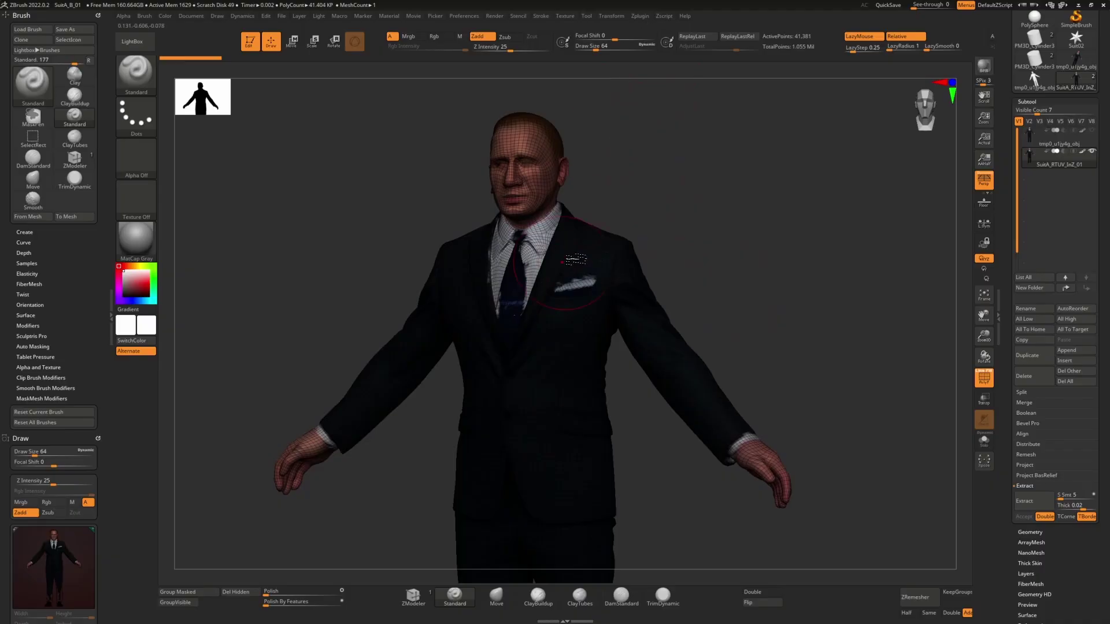
Look up UV Master among the plugins and compare the original scan and retopologized subtools' mesh details.
click(641, 16)
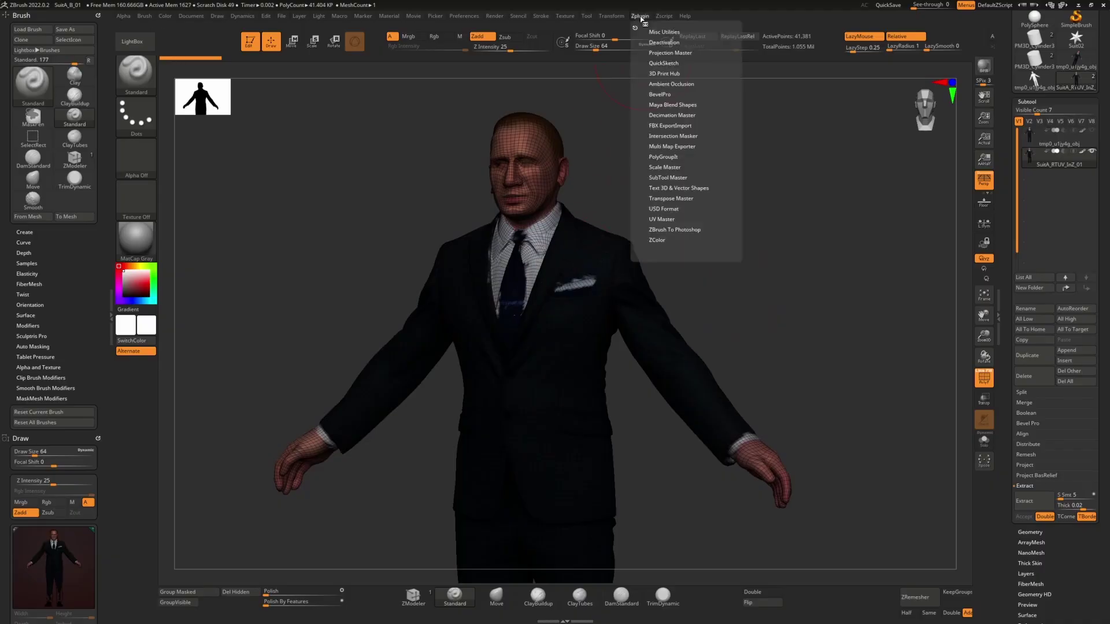
click(665, 220)
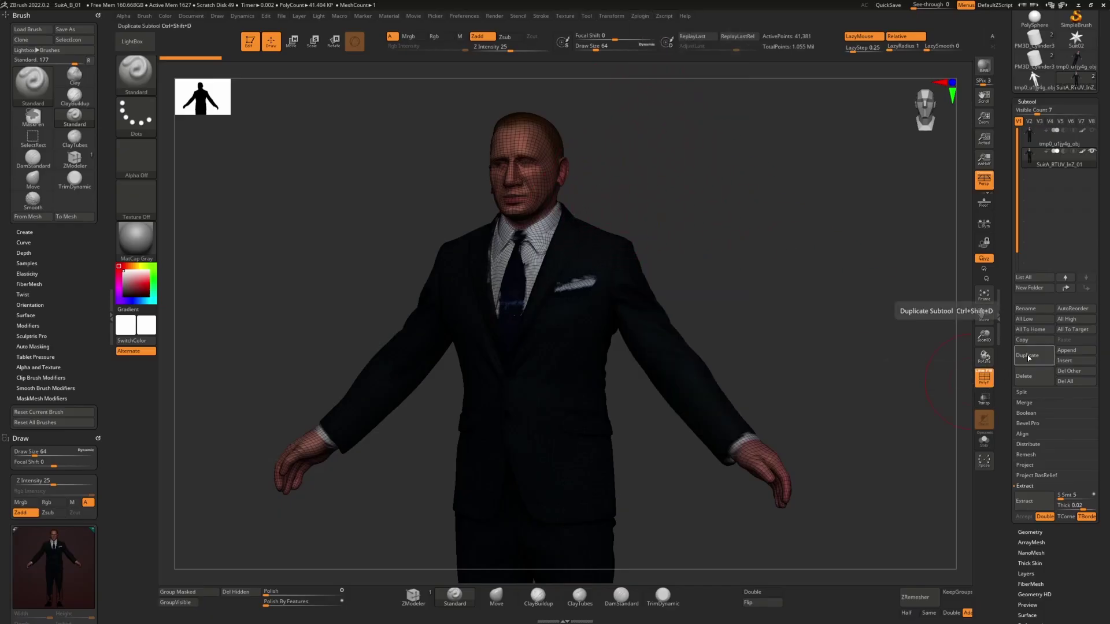
mouse_move(1058, 148)
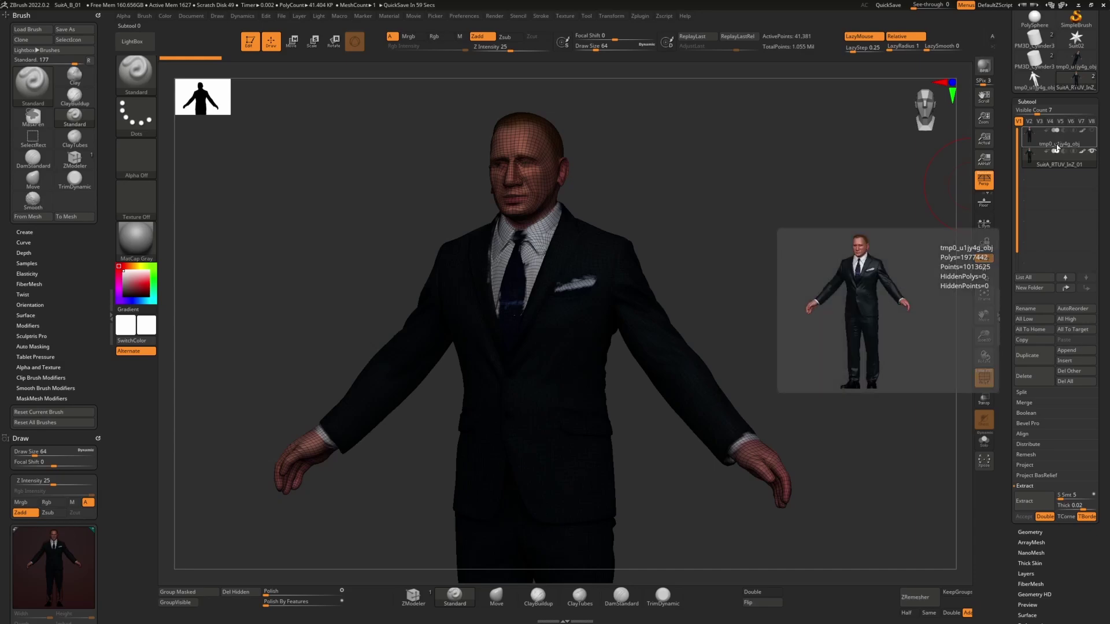
click(1052, 163)
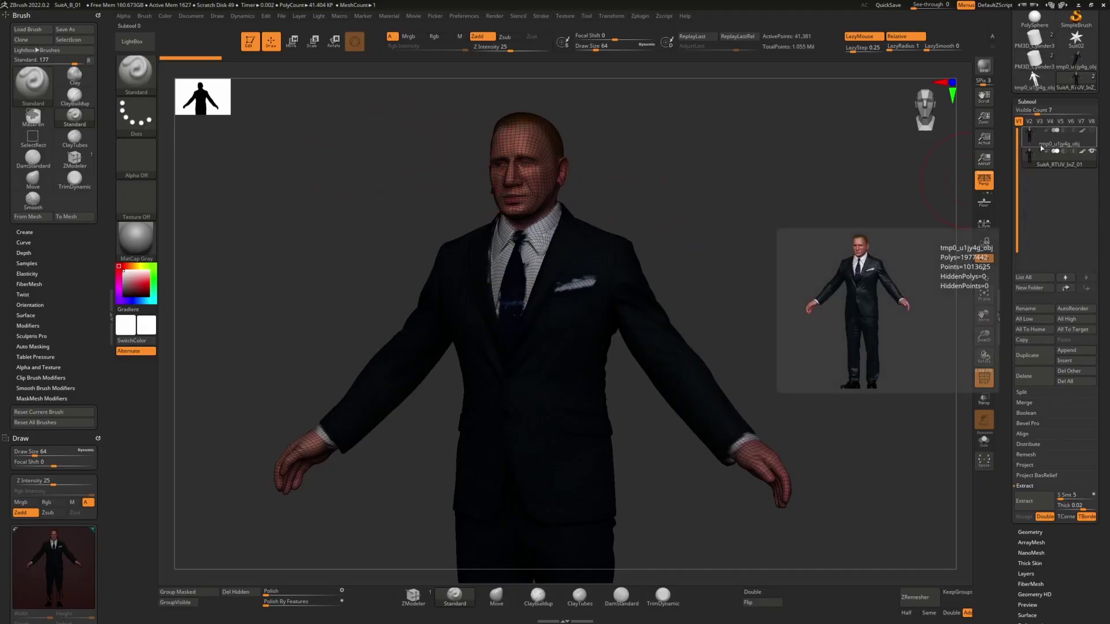
drag(726, 255, 740, 272)
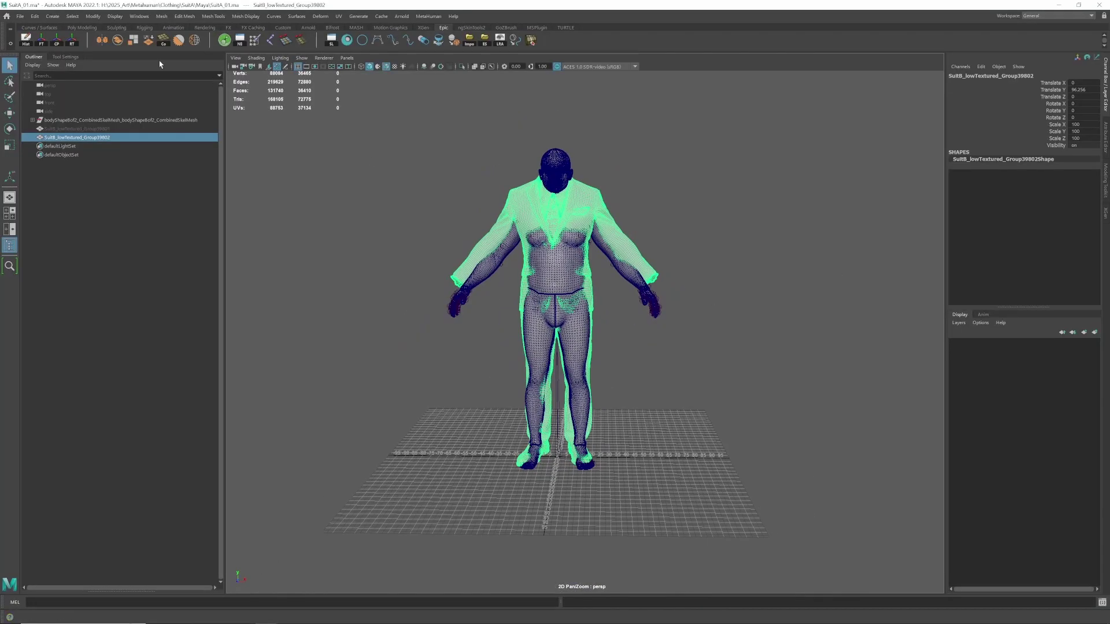
In Maya, scale the SuitB_lowTextured suit mesh uniformly to about 94.29 and move it onto the MetaHuman body.
scroll(581, 337, up, 5)
scroll(581, 337, up, 3)
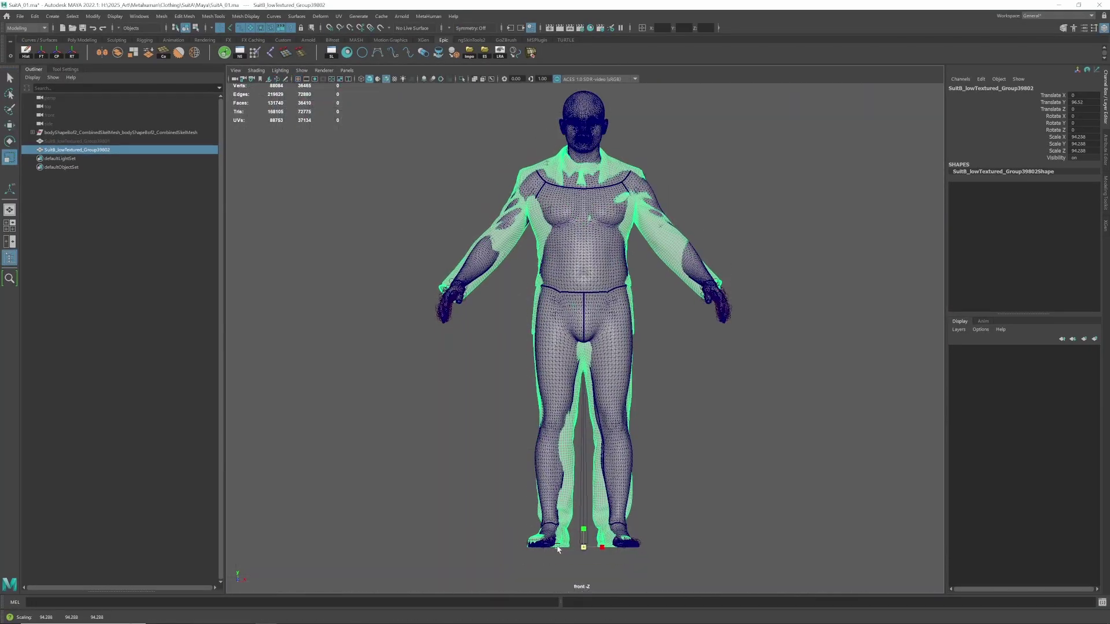
key(w)
key(space)
drag(570, 382, 622, 382)
click(626, 320)
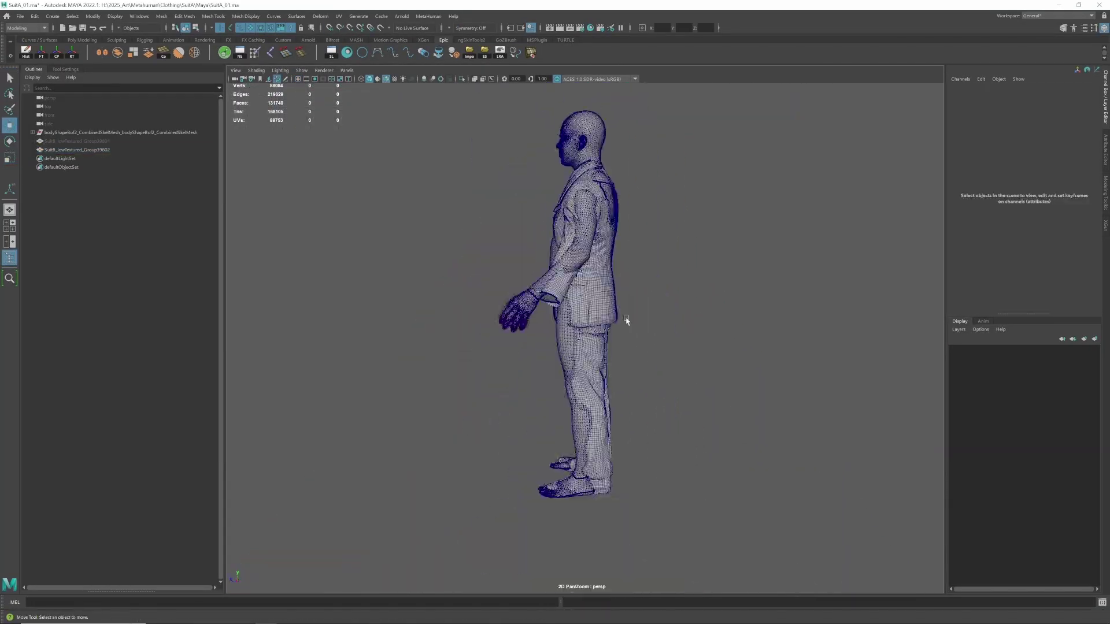
Pull the suit's sleeve and underarm vertices outward with soft selection to cover the body's arm.
scroll(609, 337, up, 5)
click(610, 336)
scroll(610, 338, down, 10)
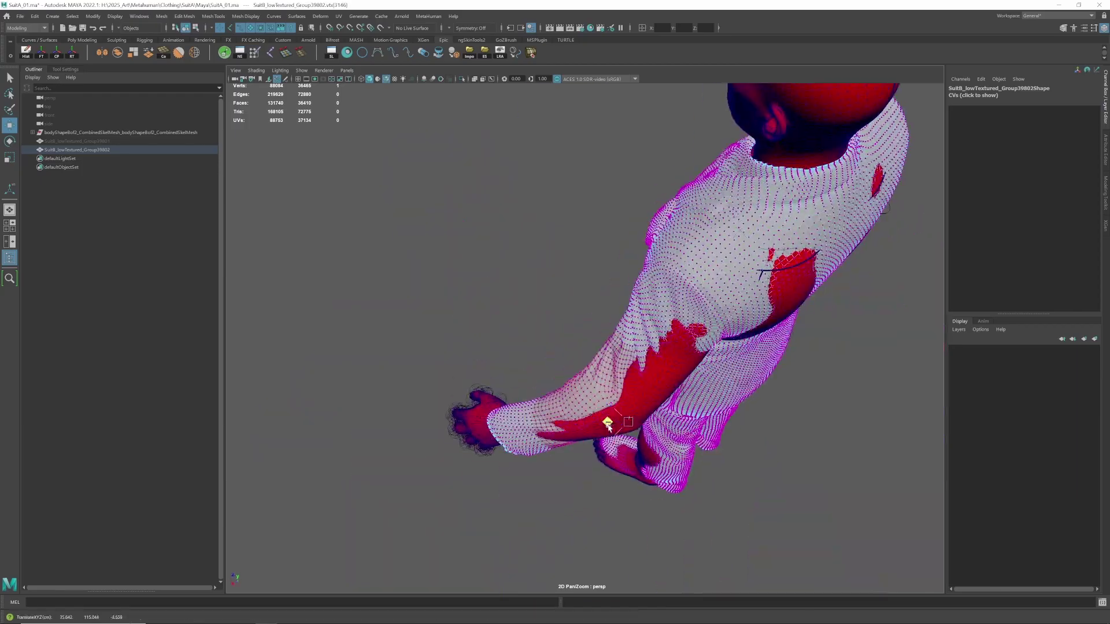
alt+drag(604, 393, 626, 441)
click(684, 493)
click(640, 389)
click(616, 398)
click(570, 467)
click(595, 396)
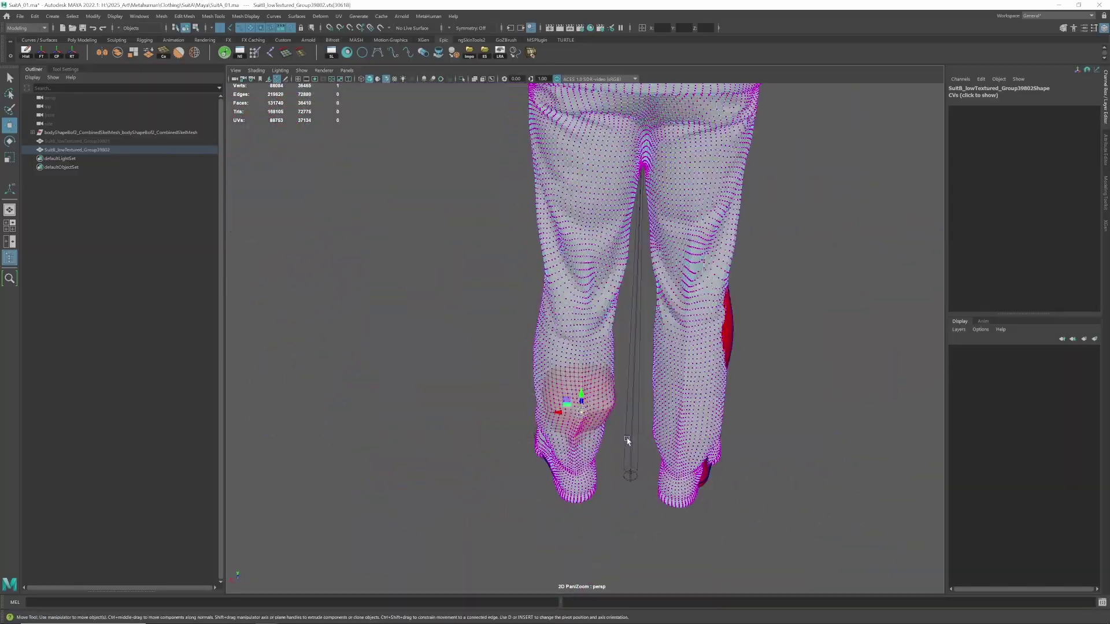
Reshape the lower trouser legs with soft-selected vertex moves to cover the body's calves and ankles.
alt+middle_drag(627, 441, 491, 418)
alt+drag(491, 417, 622, 431)
click(565, 404)
click(543, 449)
double_click(550, 457)
click(772, 467)
alt+drag(772, 467, 601, 436)
click(609, 411)
click(598, 434)
click(638, 386)
Return to vertex editing, adjust more soft-selected areas of the suit, and undo the last change.
key(F8)
key(ctrl+F9)
key(e)
alt+drag(601, 437, 621, 413)
key(w)
alt+drag(621, 413, 642, 430)
click(616, 491)
click(650, 426)
key(ctrl+z)
Adjust the suit's underarm and torso vertices against the body in the front wireframe view.
drag(641, 431, 526, 370)
key(space)
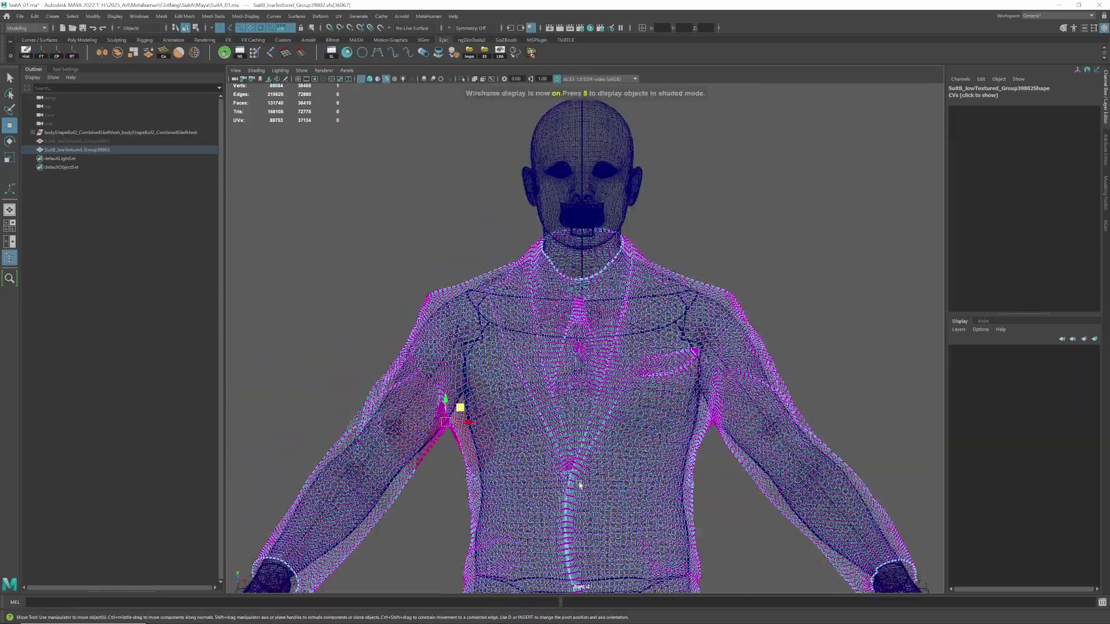
alt+middle_drag(577, 483, 584, 289)
click(585, 414)
drag(599, 400, 599, 393)
key(space)
Reposition the soft-selected collar vertices beside the neck in the perspective view.
click(537, 376)
mouse_move(538, 377)
alt+mouse_down()
mouse_move(664, 367)
mouse_move(666, 382)
mouse_move(565, 322)
alt+mouse_up()
click(666, 383)
scroll(614, 261, down, 5)
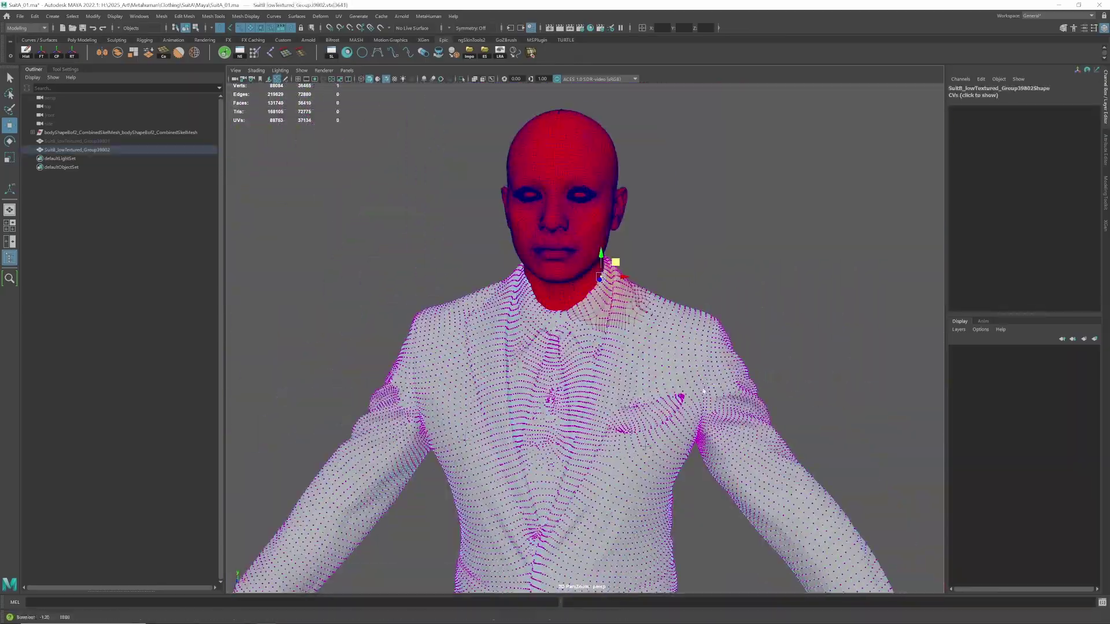
Clear the vertex selection and check the fitted suit in textured and plain shaded display.
click(726, 315)
key(6)
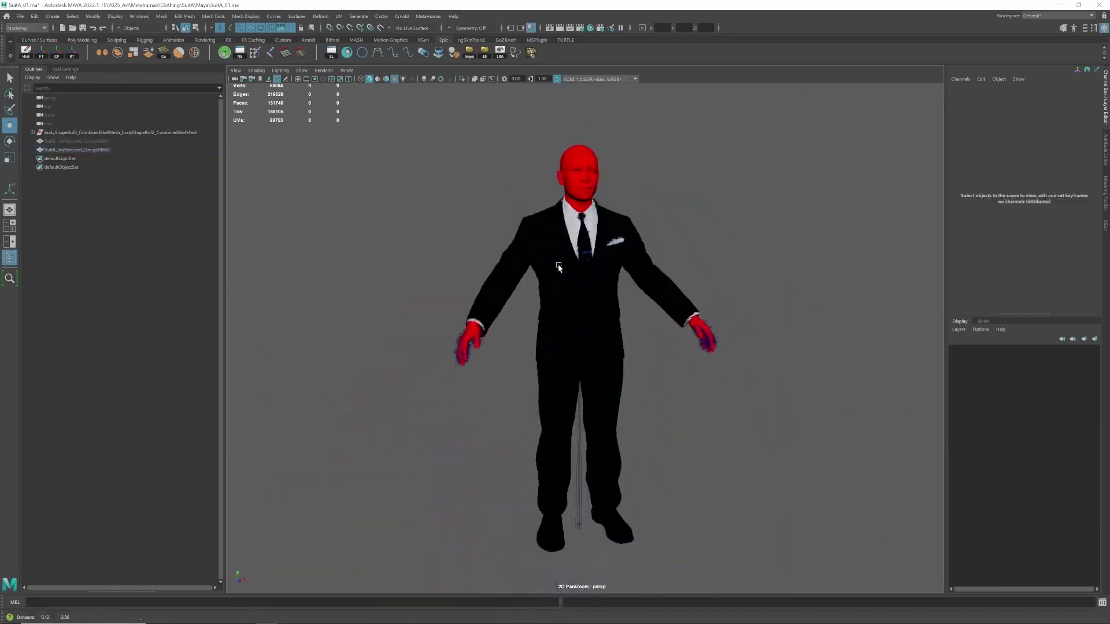
key(5)
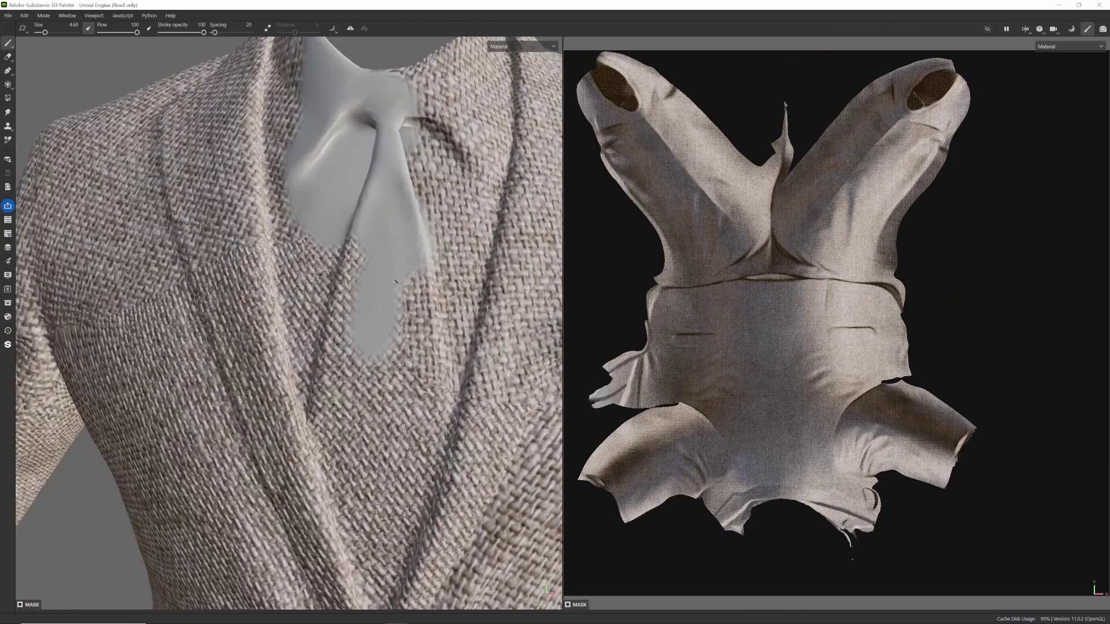
In Substance 3D Painter, mask the woven fabric off the shirt and tie, and inspect the textured suit.
scroll(370, 344, down, 5)
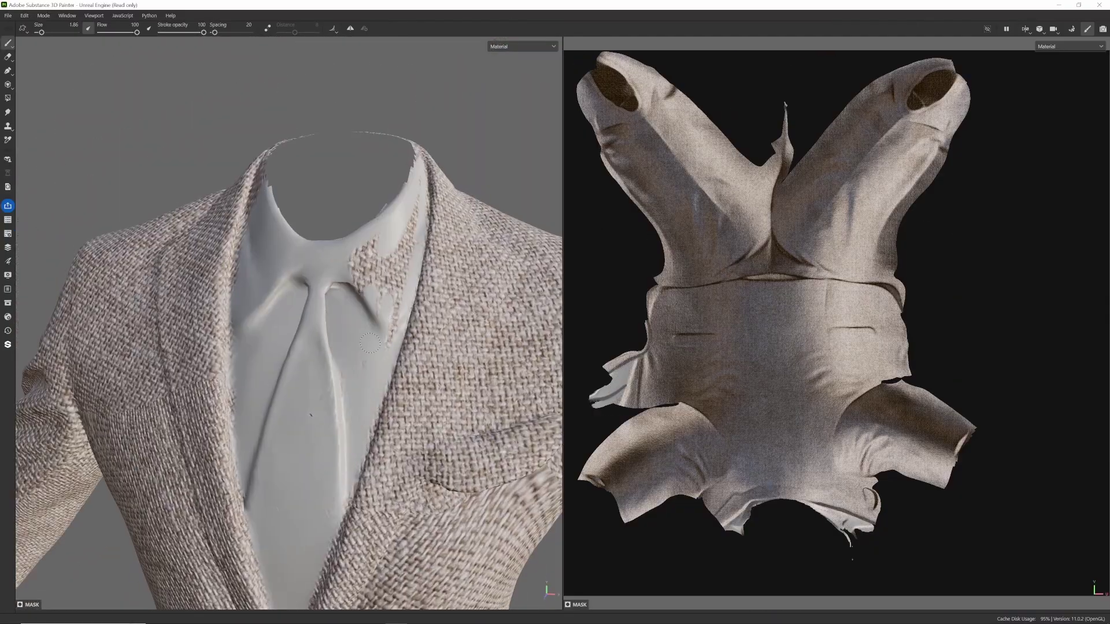
mouse_move(370, 344)
mouse_down()
mouse_move(393, 249)
mouse_move(289, 260)
mouse_move(231, 301)
mouse_move(260, 261)
mouse_up()
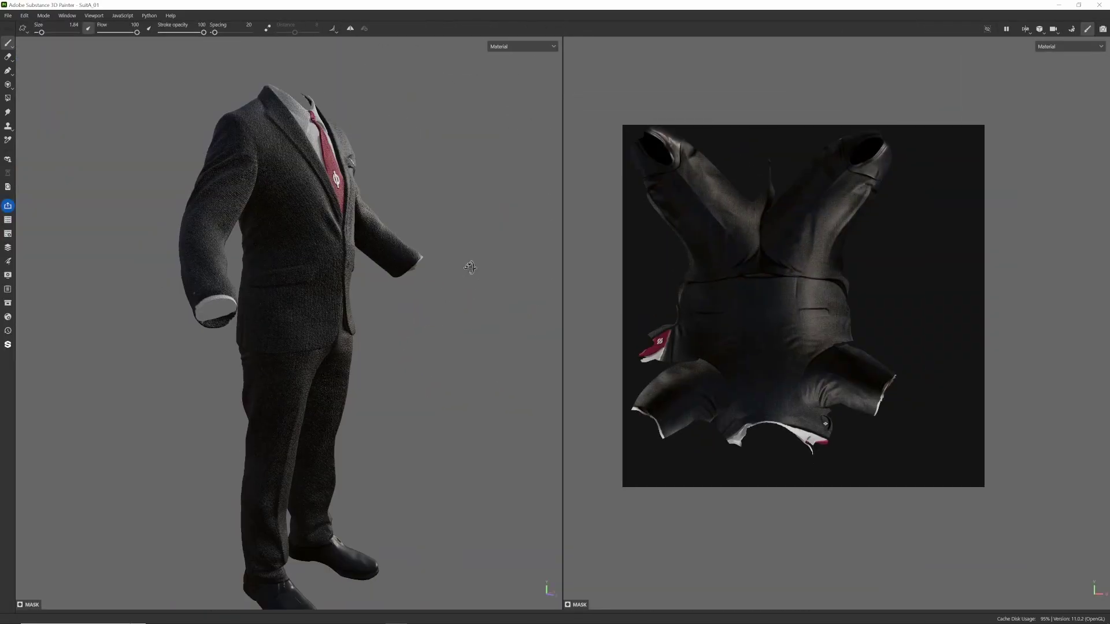
mouse_move(466, 264)
alt+mouse_down()
mouse_move(272, 263)
mouse_move(419, 242)
mouse_move(269, 246)
mouse_move(301, 247)
alt+mouse_up()
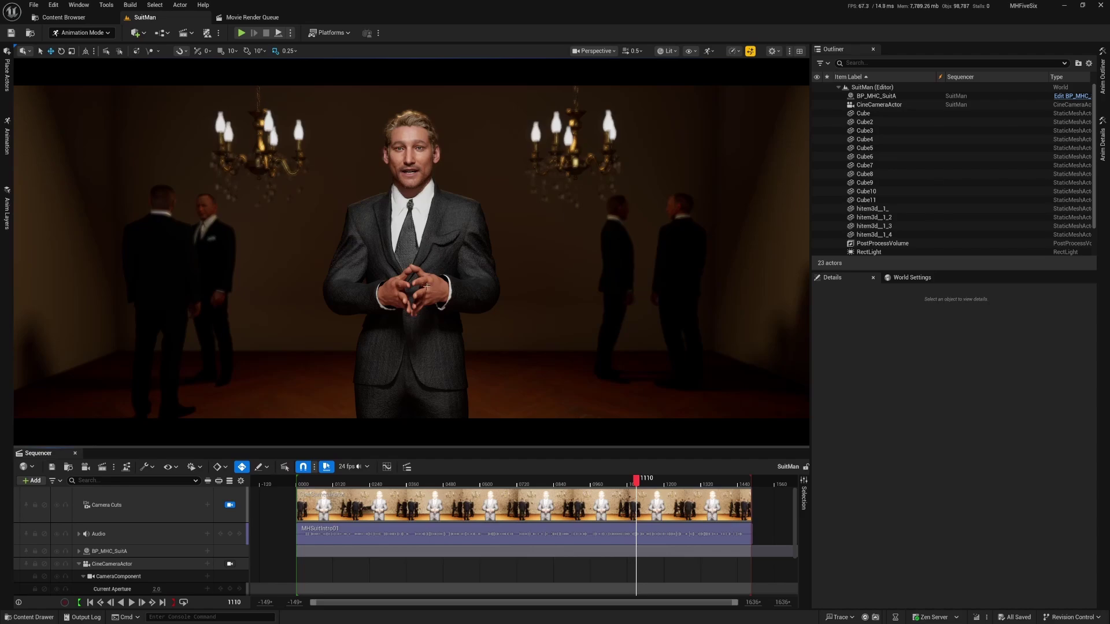
In Unreal Editor, check the content browser and return to the SuitMan level.
click(79, 21)
click(140, 21)
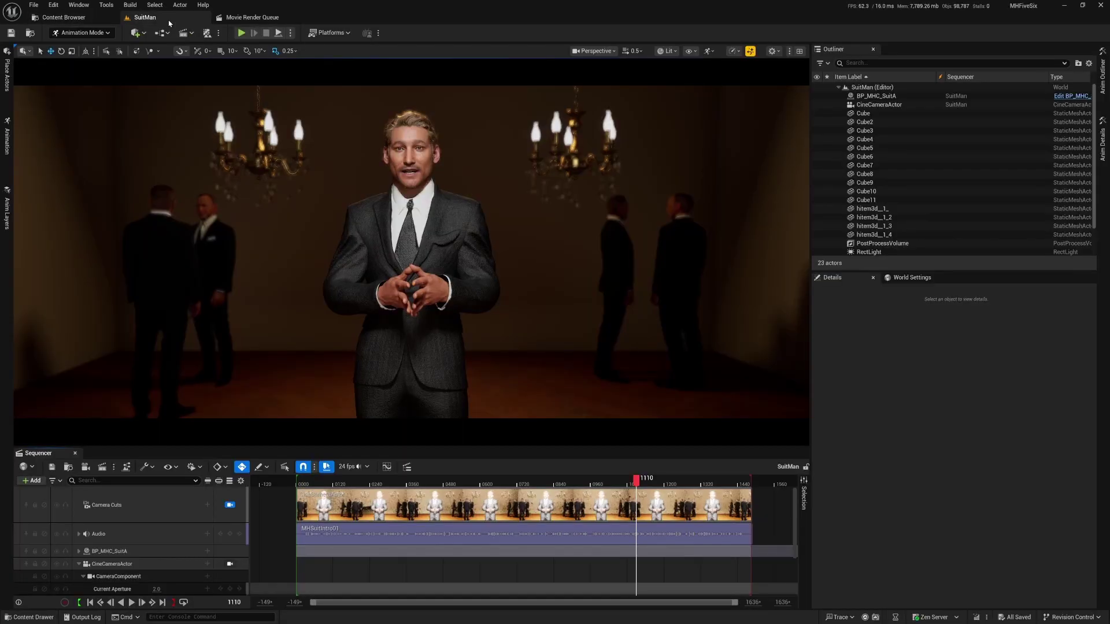
Move the SuitMan level ahead of the content browser in the window order and bring up the content browser.
drag(140, 21, 62, 20)
click(134, 22)
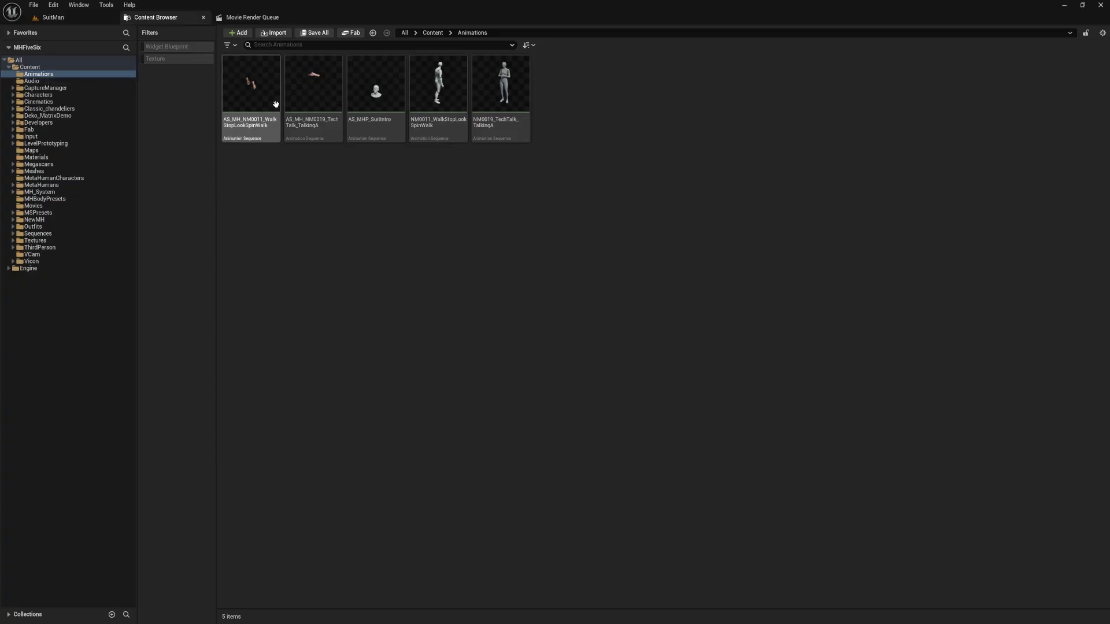
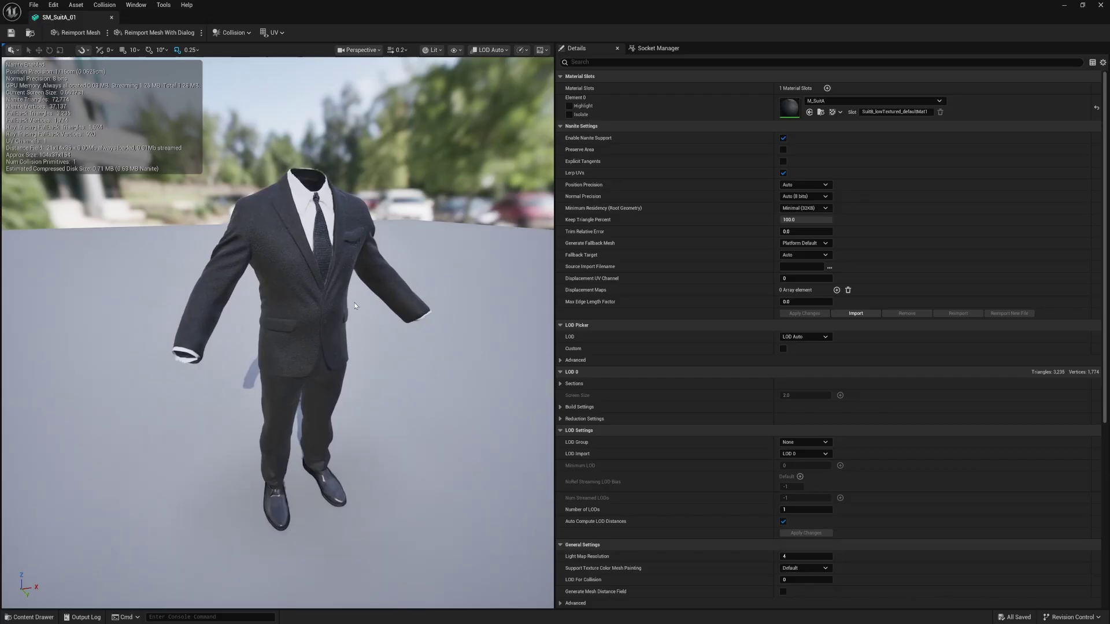
Inspect the textured SM_SuitA_01 suit mesh from several angles and close its editor.
key(d)
right_drag(353, 255, 248, 255)
drag(439, 310, 319, 180)
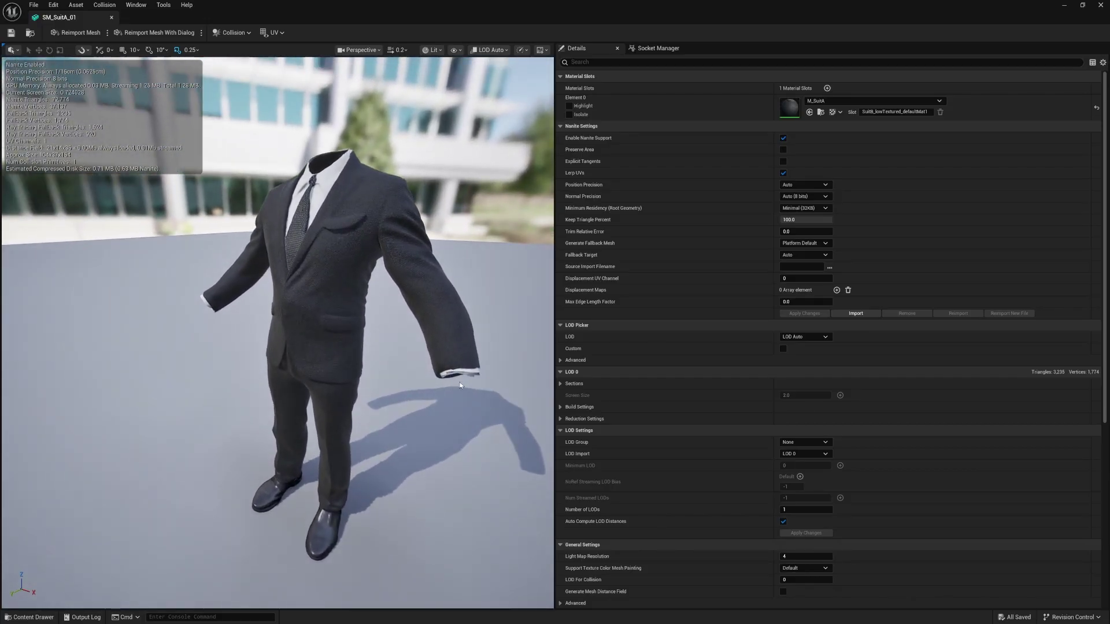
mouse_move(397, 324)
right_down()
mouse_move(370, 307)
mouse_move(406, 325)
right_up()
key(w)
drag(422, 327, 366, 172)
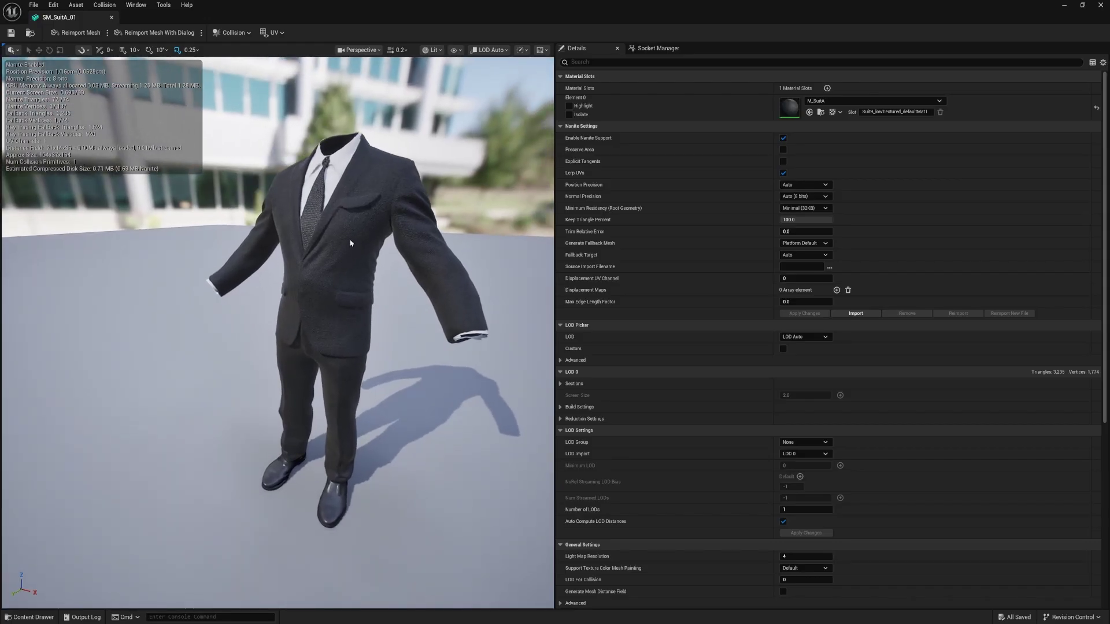
drag(350, 243, 363, 254)
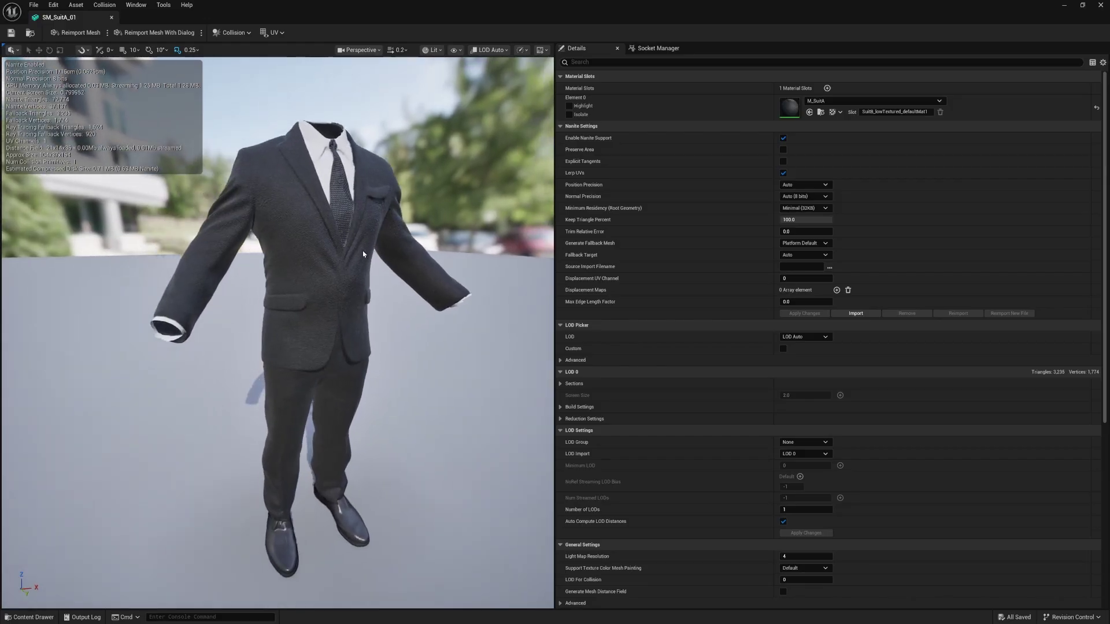
right_drag(365, 247, 350, 243)
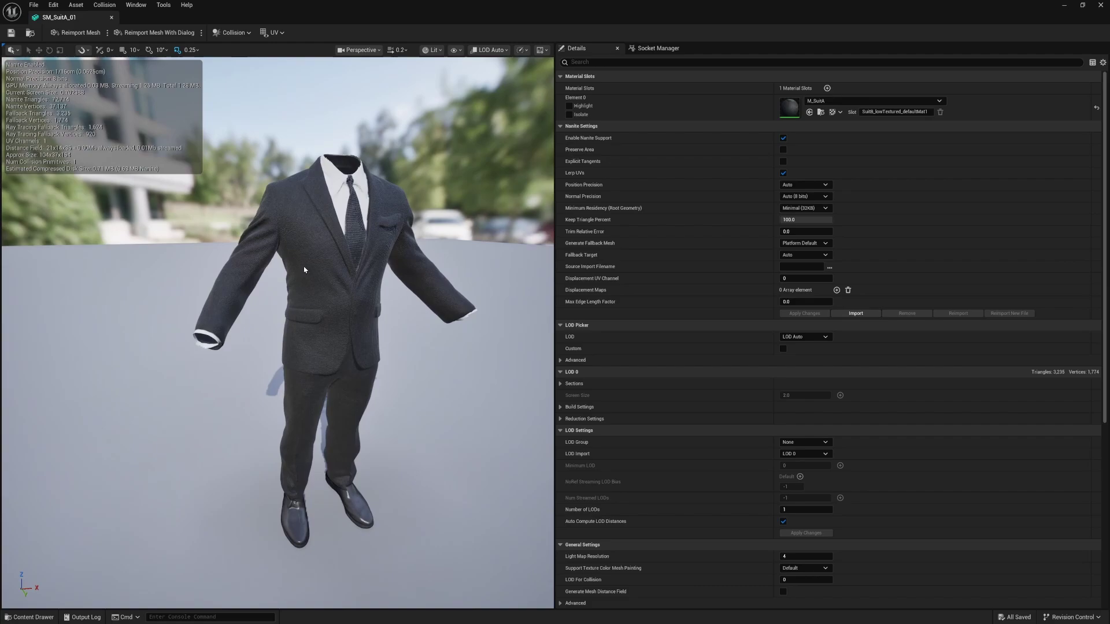
click(111, 16)
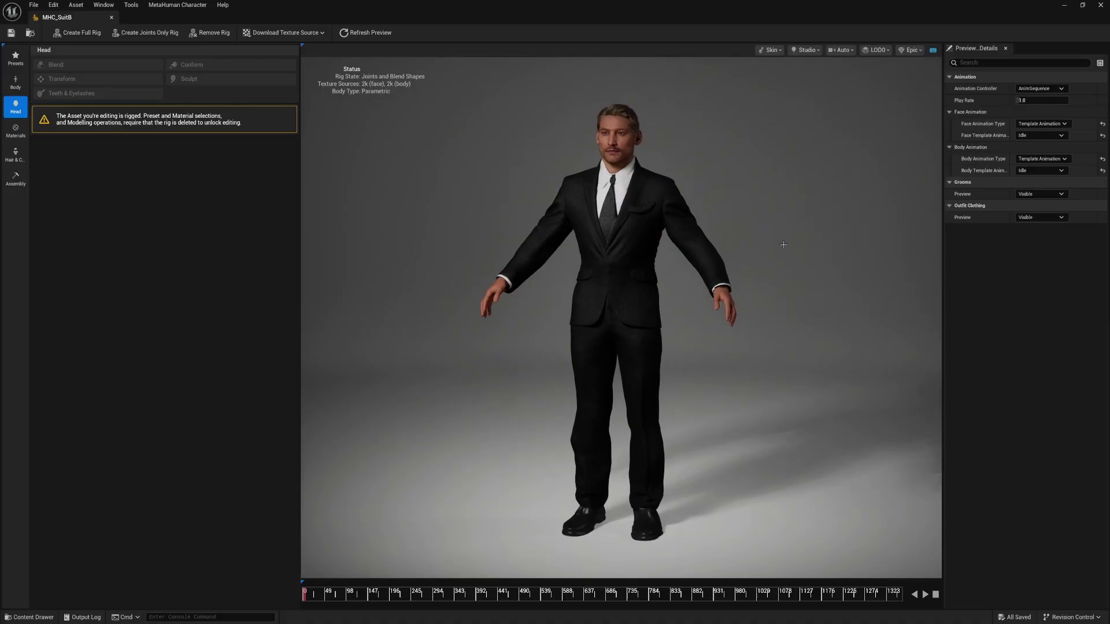
Preview the suited MetaHuman in motion by setting the body template animation to BodyROM and playing it.
click(1041, 170)
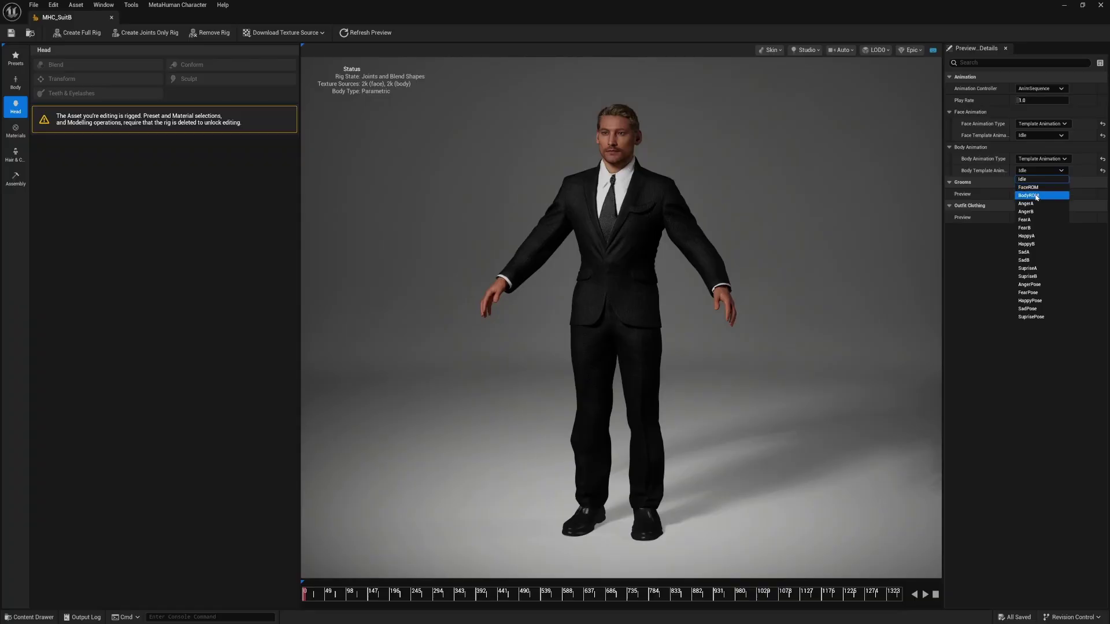
click(1036, 196)
click(925, 594)
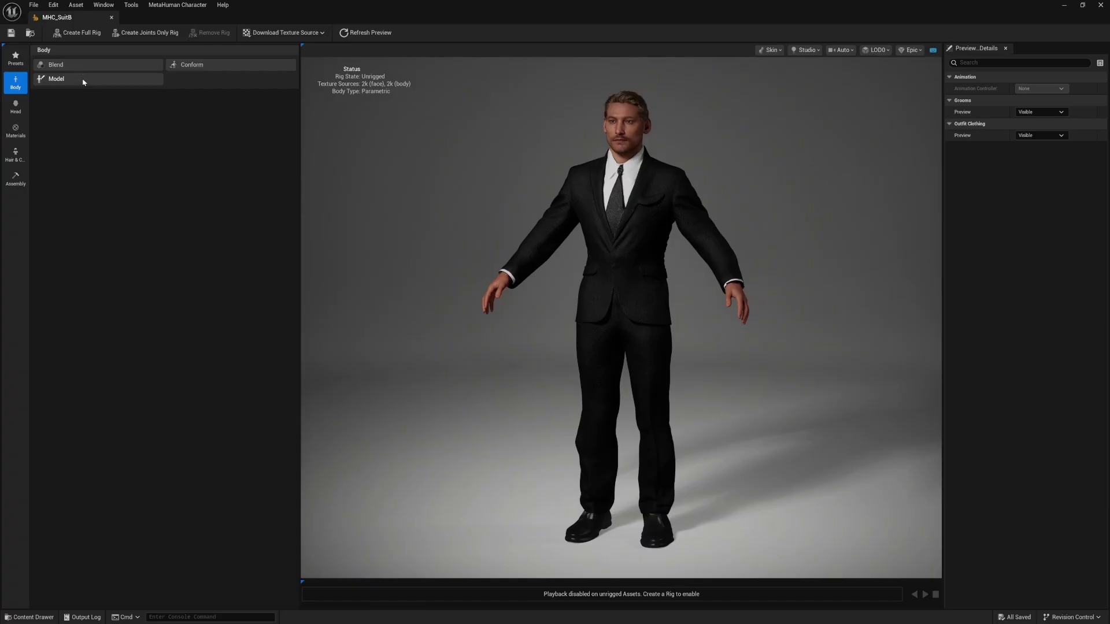
Start blending the unrigged MetaHuman's body, apply the Bruce body preset and check the suit's fit.
click(86, 65)
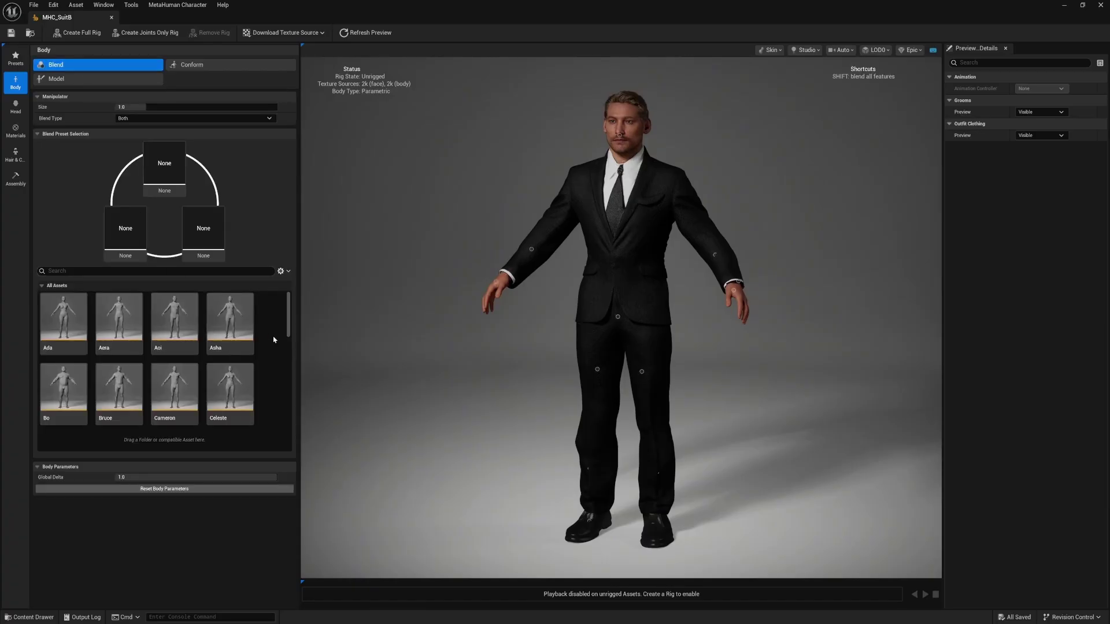
scroll(274, 340, down, 2)
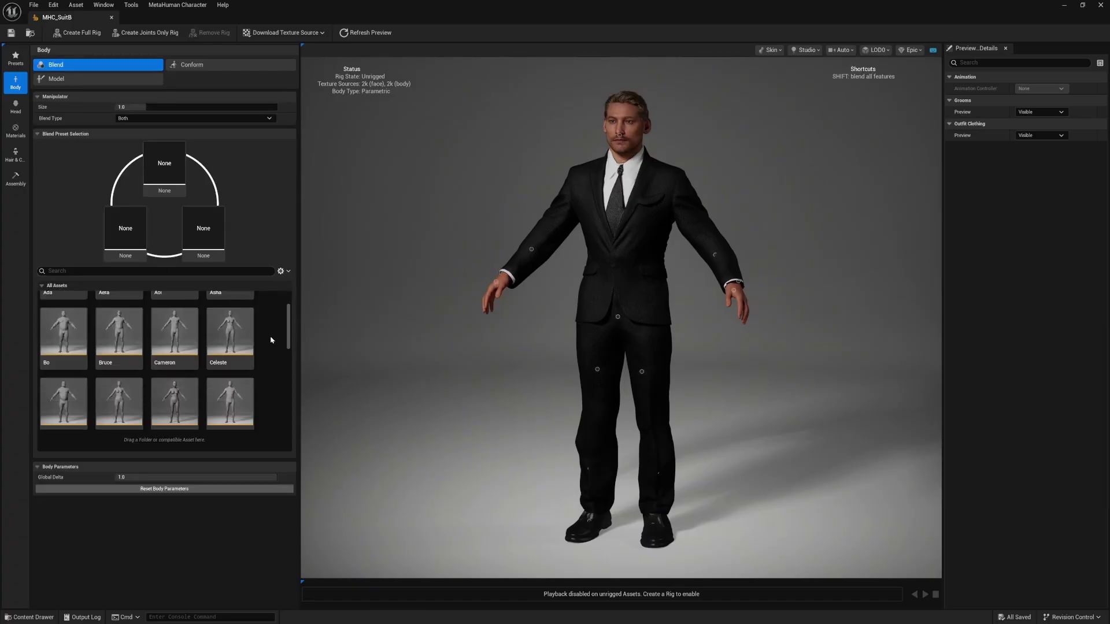
click(114, 319)
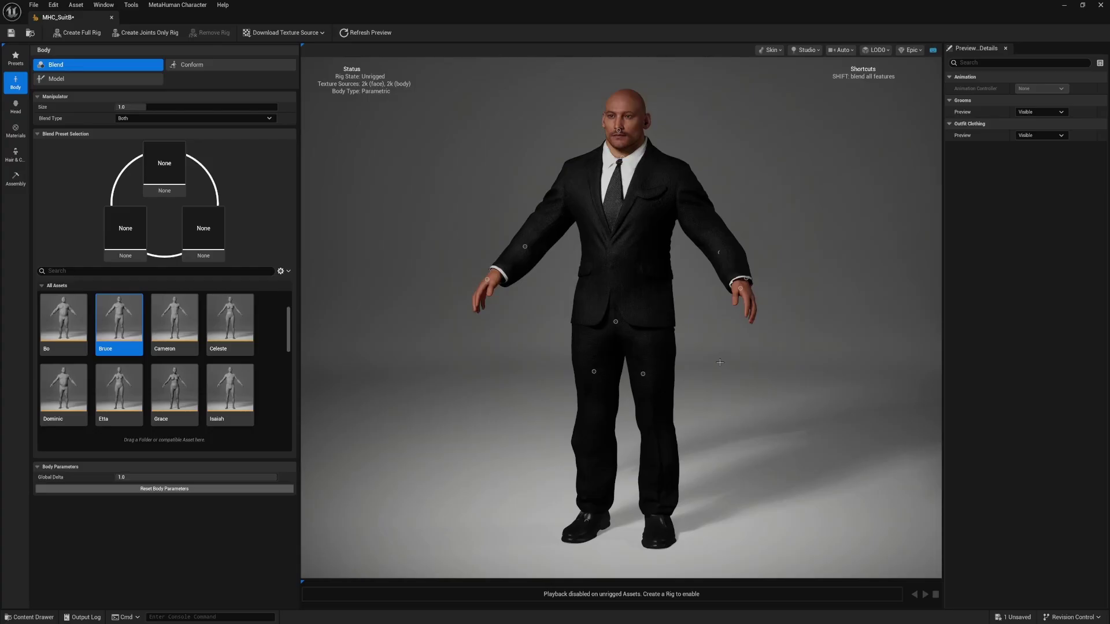
drag(719, 362, 695, 358)
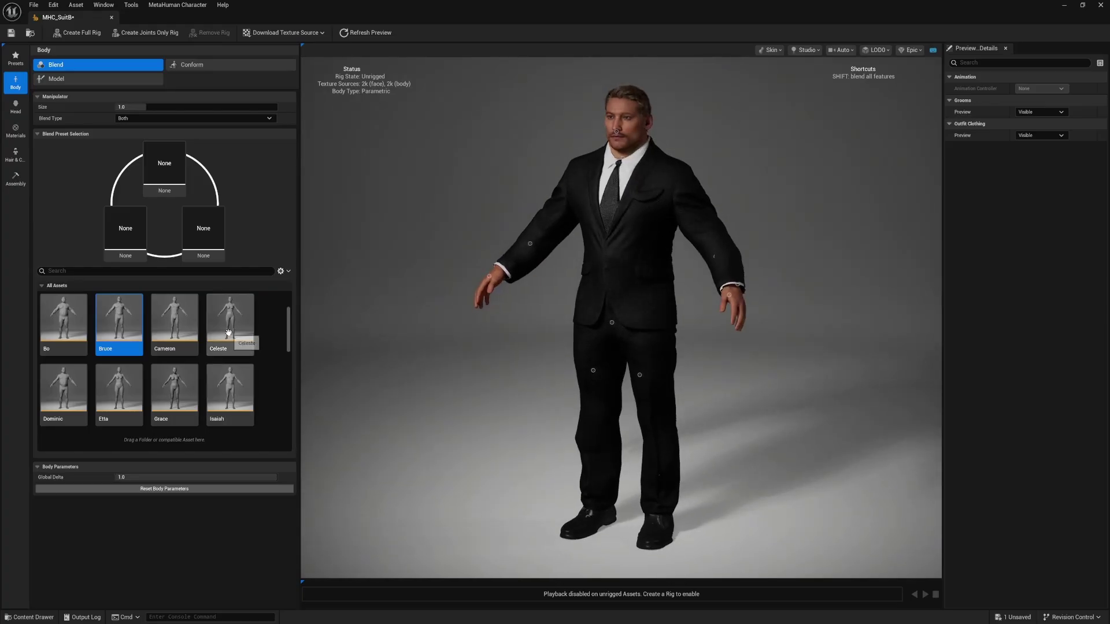
Apply the Celeste body preset to the MetaHuman and check how the suit adapts.
click(228, 333)
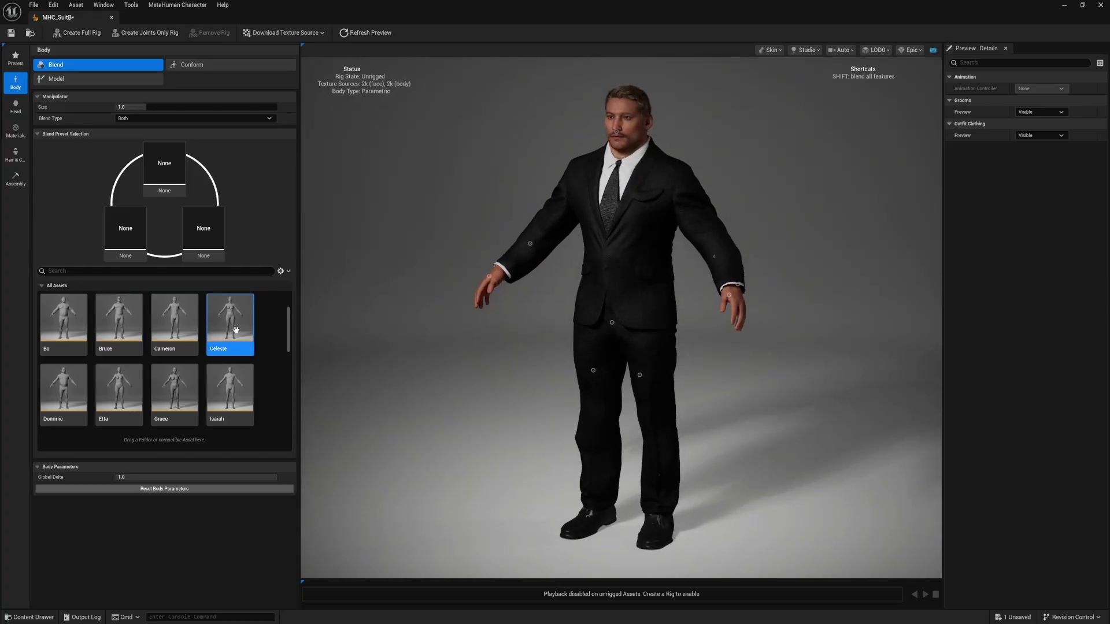
drag(432, 340, 432, 341)
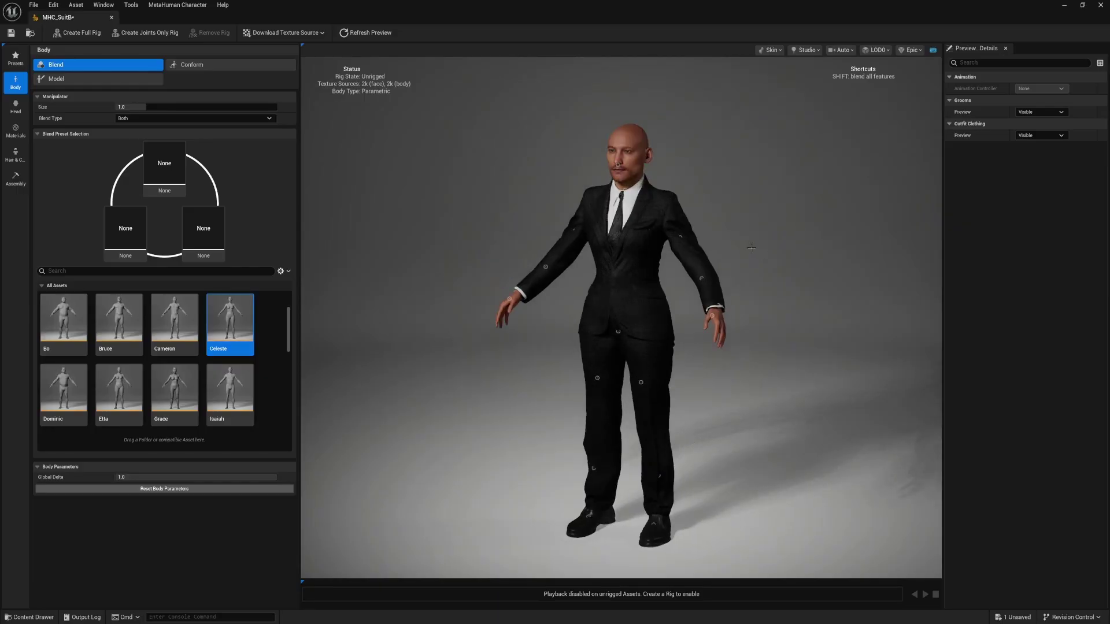
mouse_move(751, 248)
mouse_down()
mouse_move(884, 250)
mouse_move(743, 250)
mouse_up()
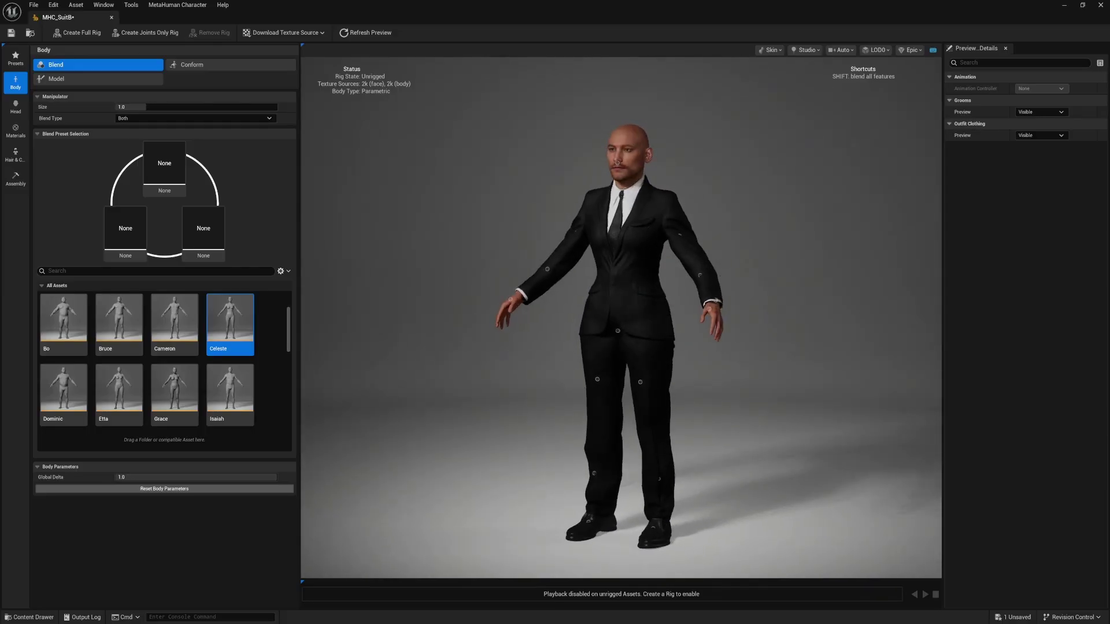
Apply the Jorge body preset to the MetaHuman.
scroll(261, 368, down, 2)
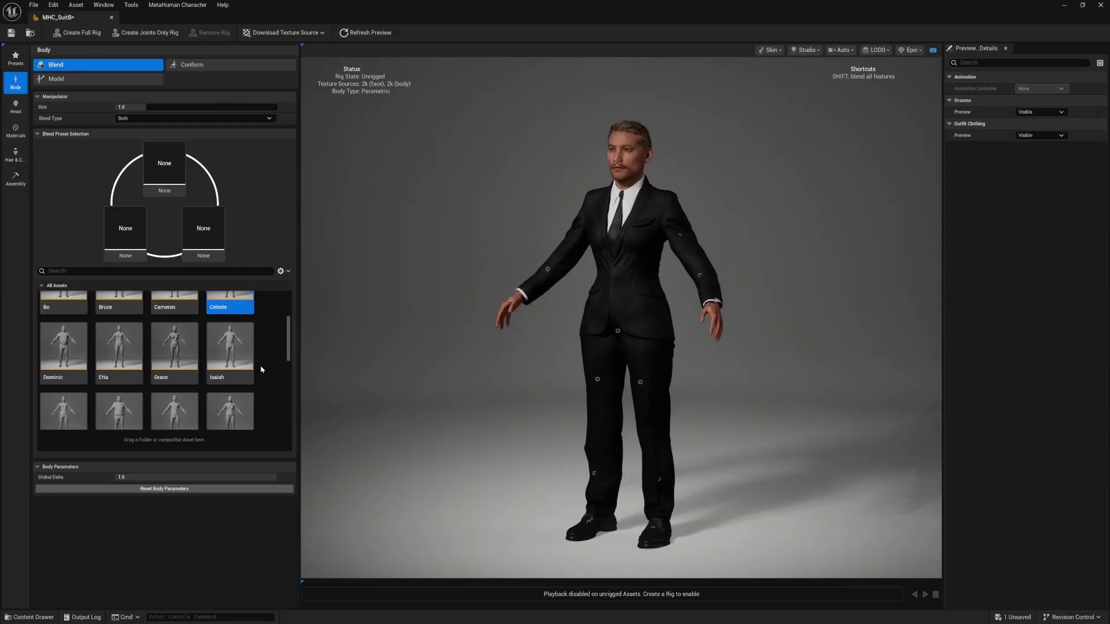
scroll(142, 386, down, 1)
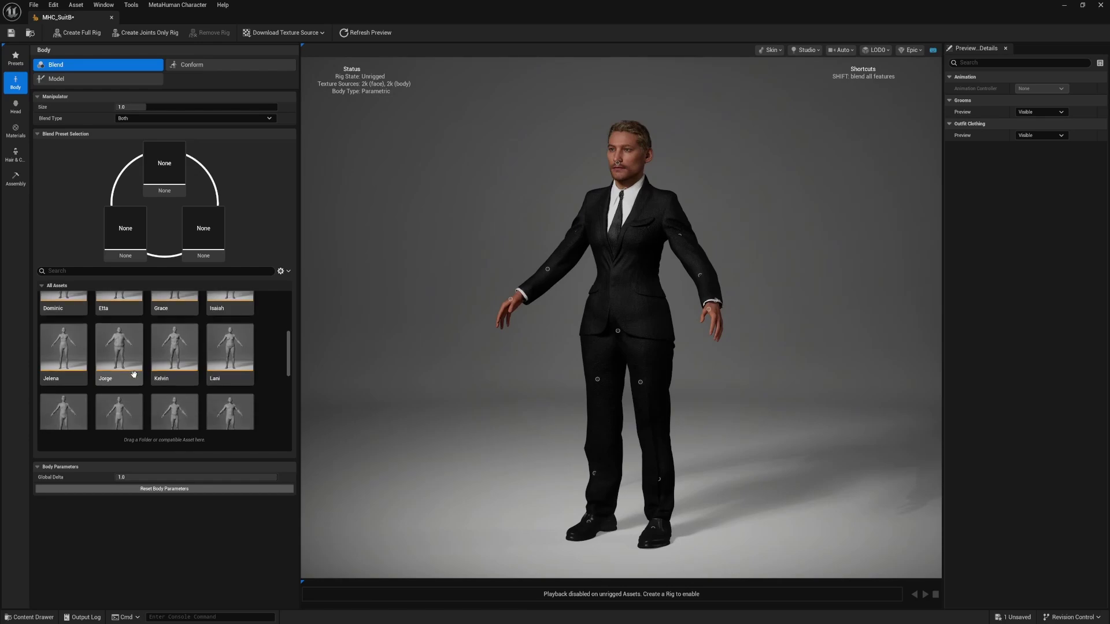
click(126, 357)
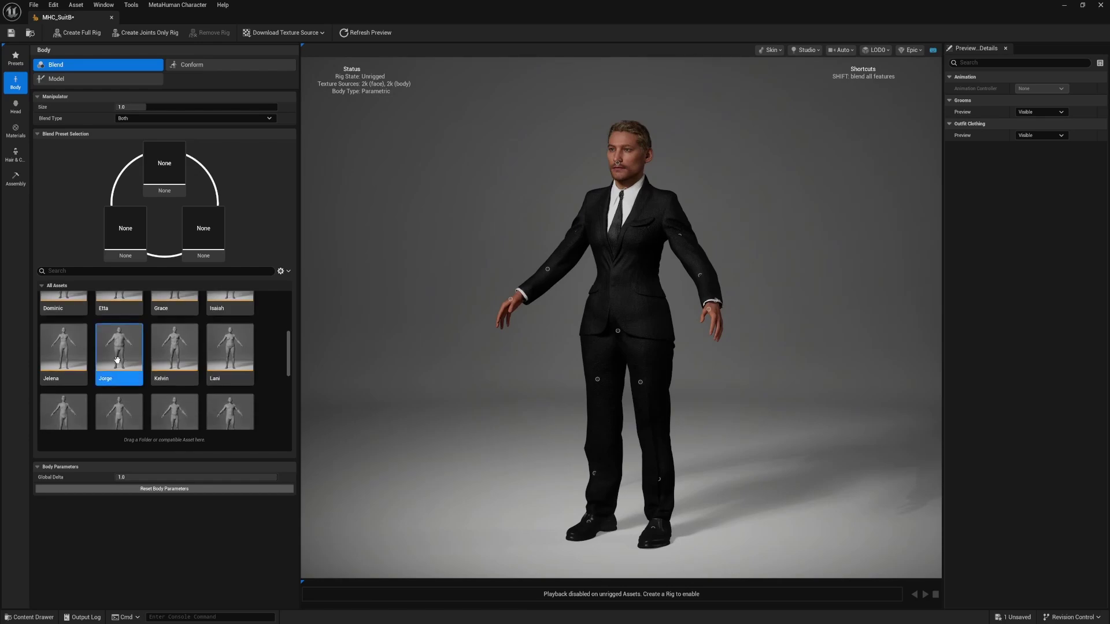
double_click(123, 353)
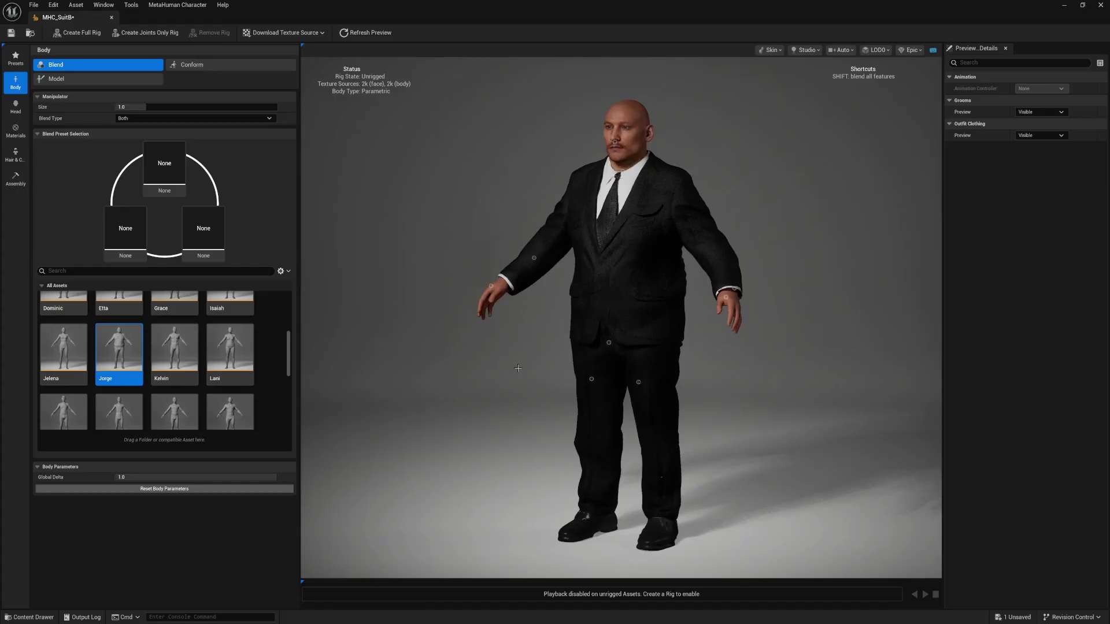
Examine the suit's fit on the Jorge body from slightly different angles, including the jacket, sleeves and trousers.
drag(508, 359, 521, 382)
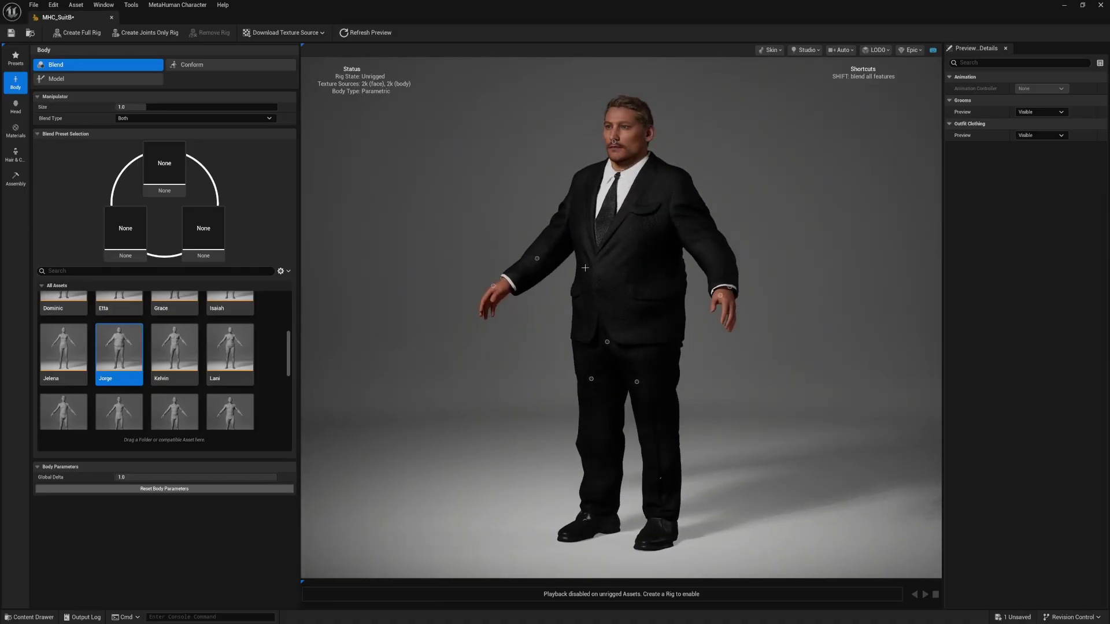
mouse_move(520, 382)
mouse_down()
mouse_move(417, 382)
mouse_move(536, 382)
mouse_up()
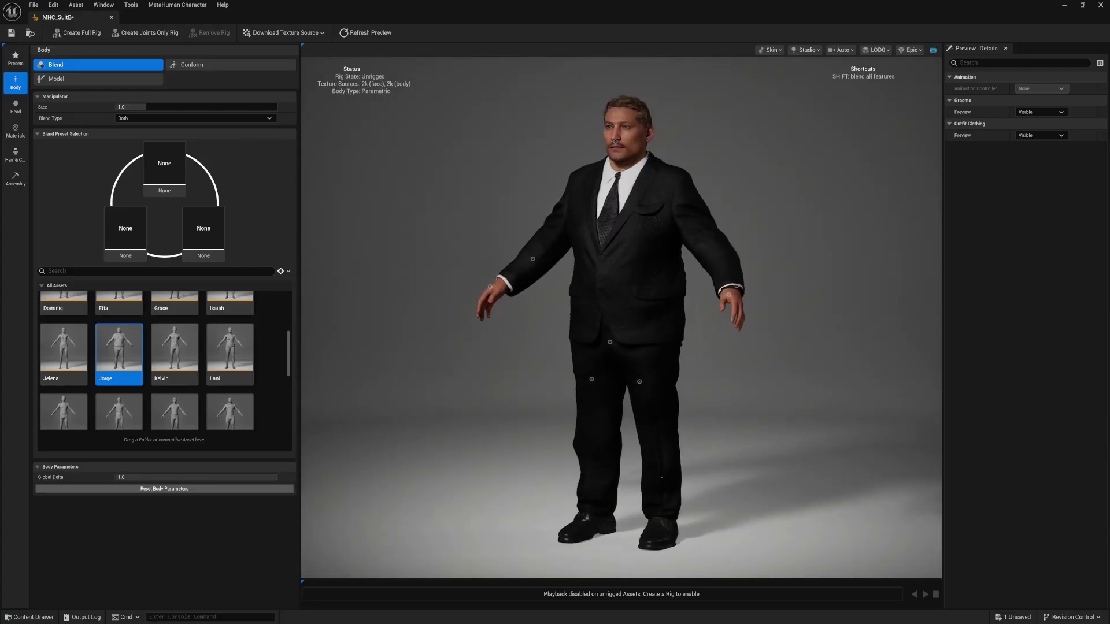
drag(584, 295, 598, 300)
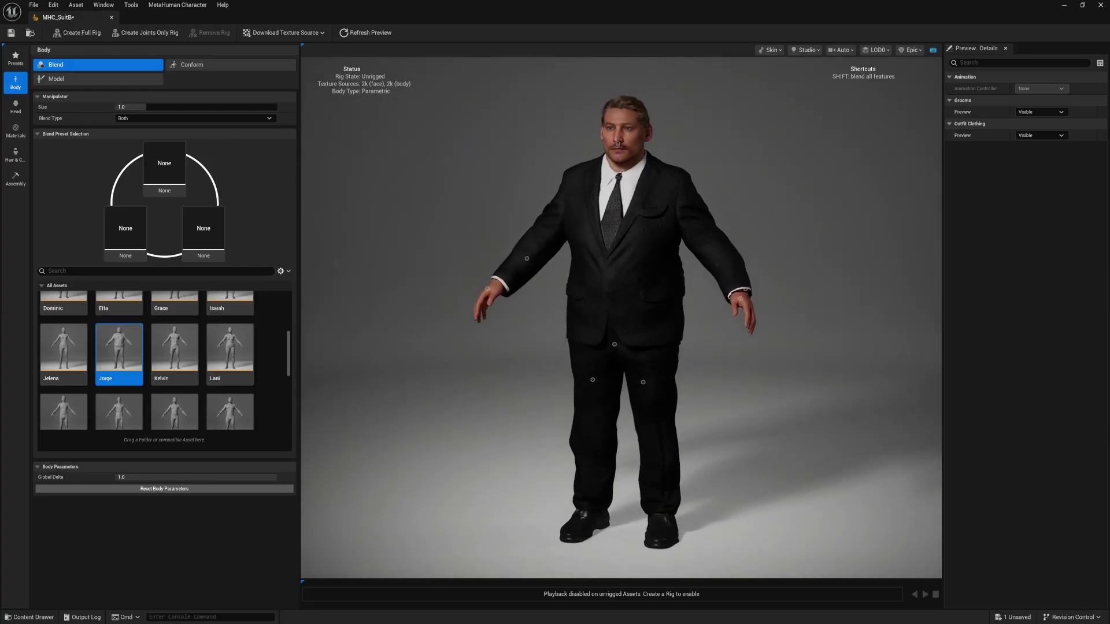
mouse_move(522, 367)
mouse_down()
mouse_move(558, 361)
mouse_move(522, 360)
mouse_up()
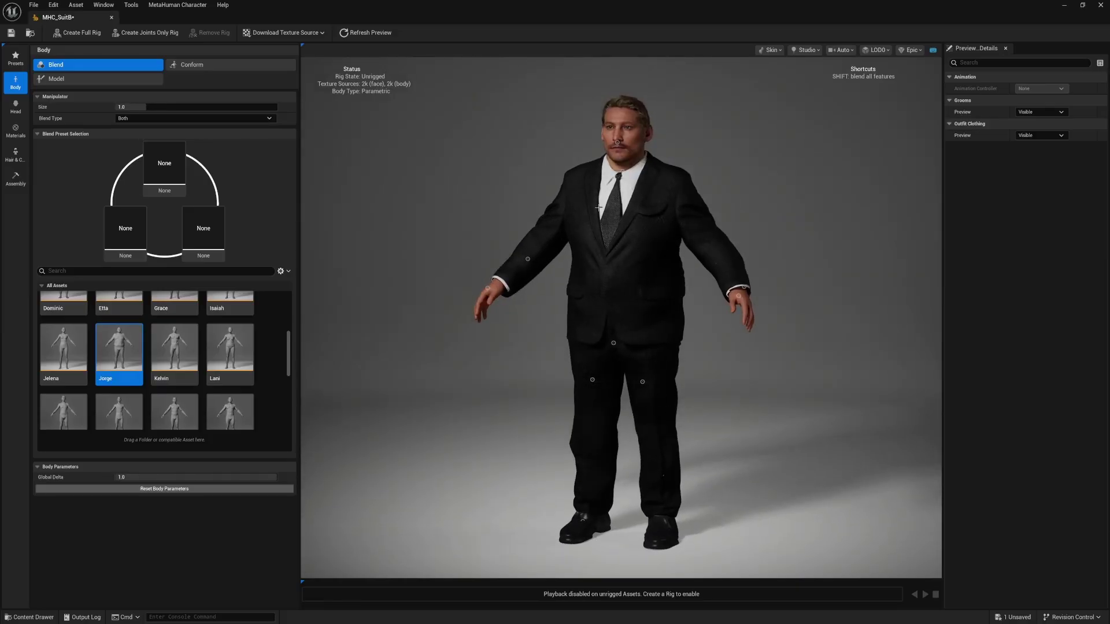
drag(733, 336, 702, 335)
drag(982, 336, 965, 336)
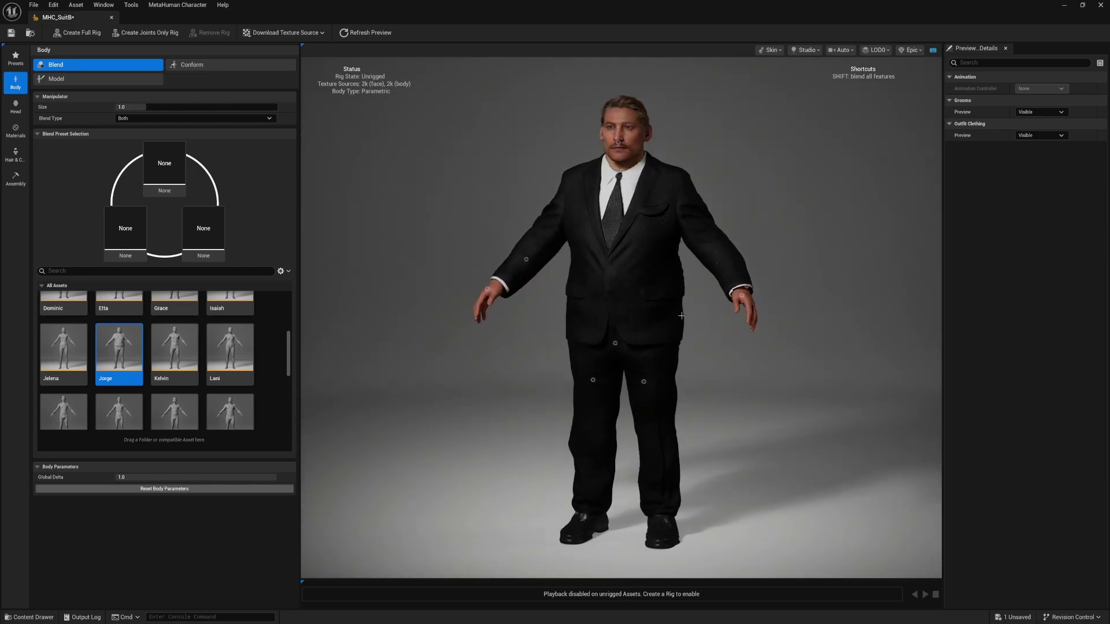
drag(711, 338, 324, 338)
drag(621, 337, 560, 338)
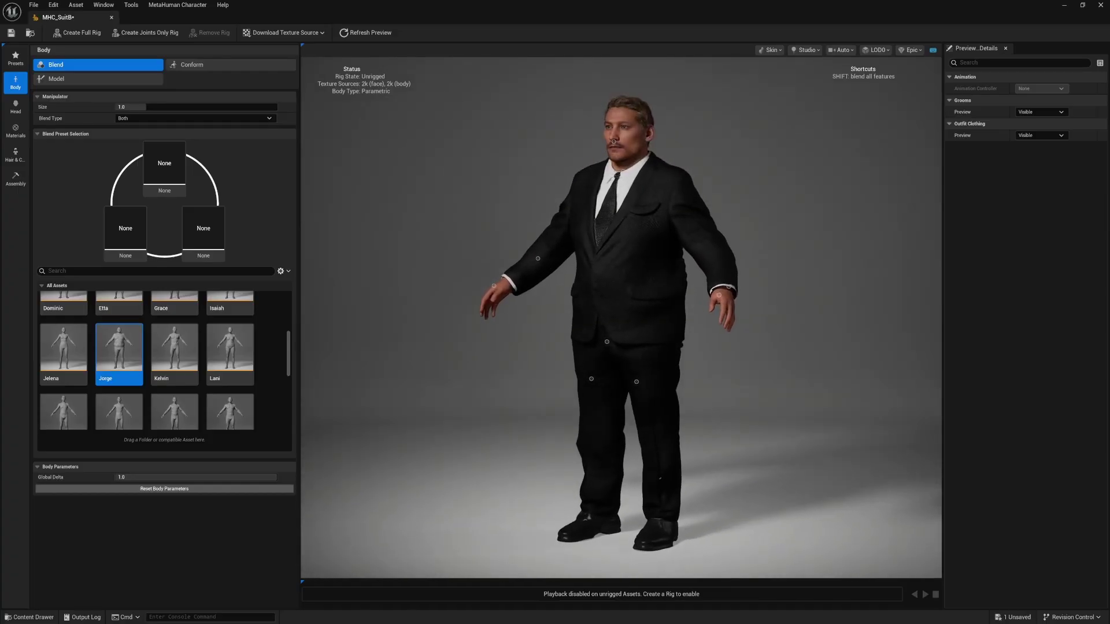
drag(715, 280, 720, 280)
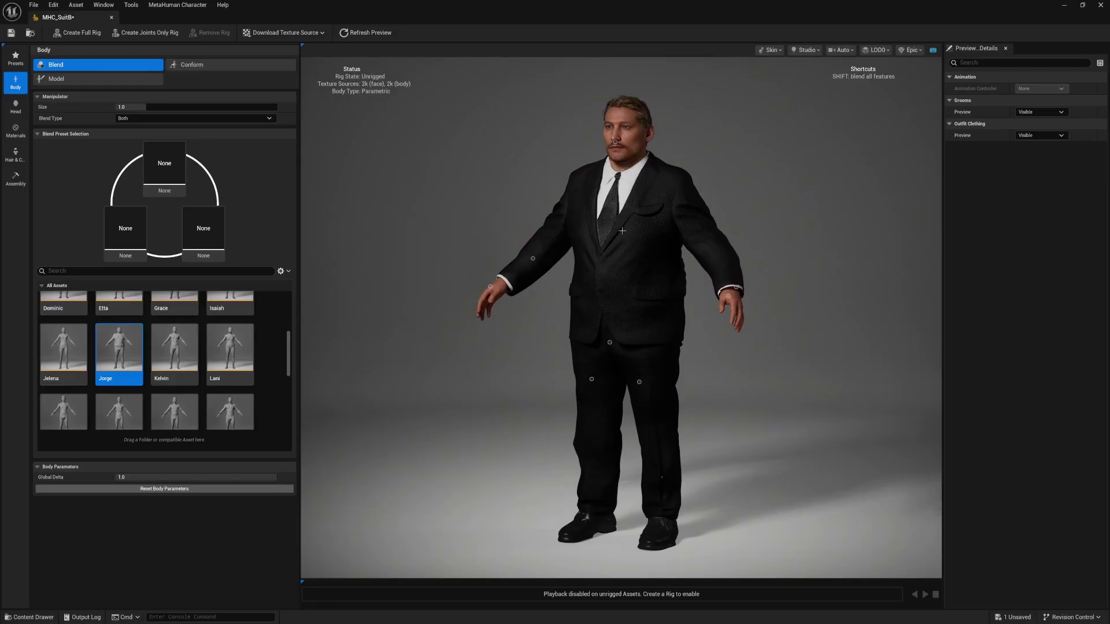
mouse_move(529, 367)
mouse_down()
mouse_move(670, 367)
mouse_move(528, 367)
mouse_up()
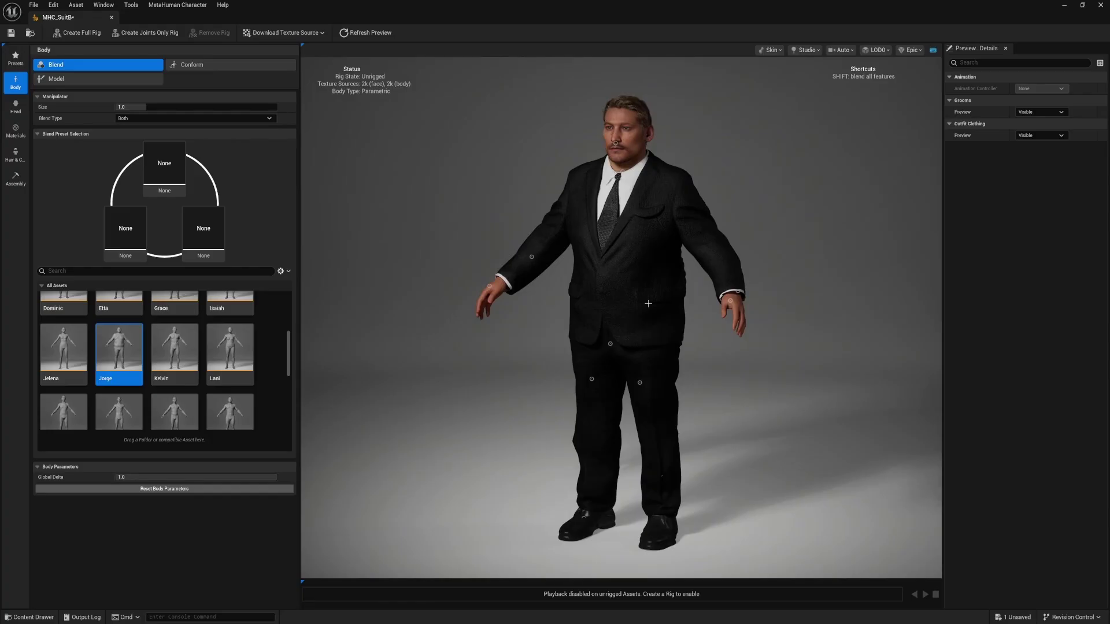
mouse_move(695, 336)
mouse_down()
mouse_move(543, 336)
mouse_move(696, 336)
mouse_up()
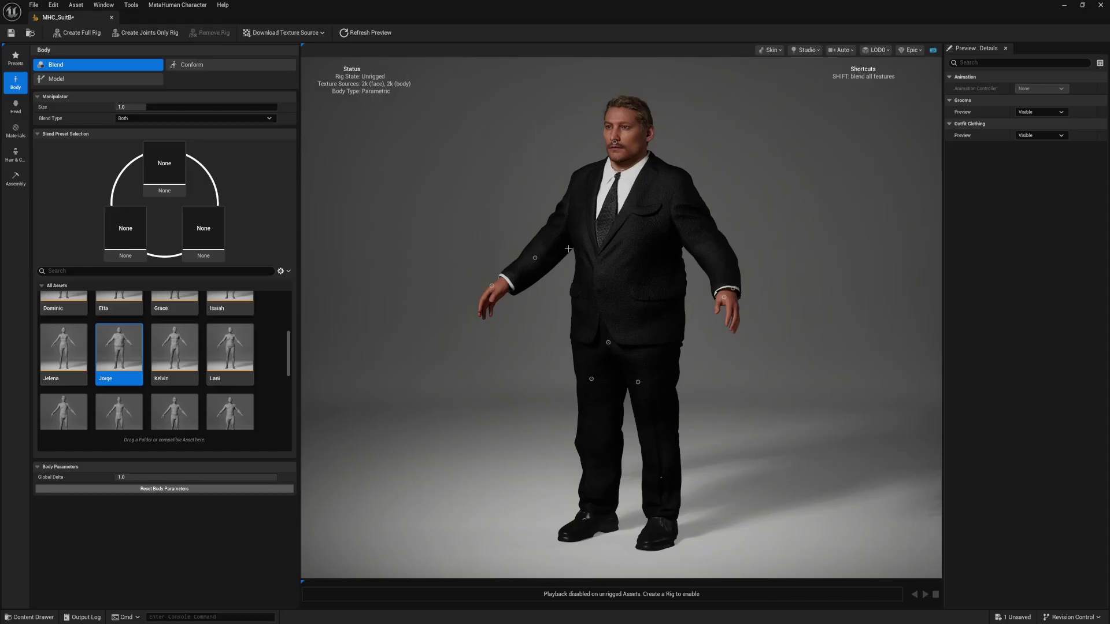
drag(552, 514, 586, 513)
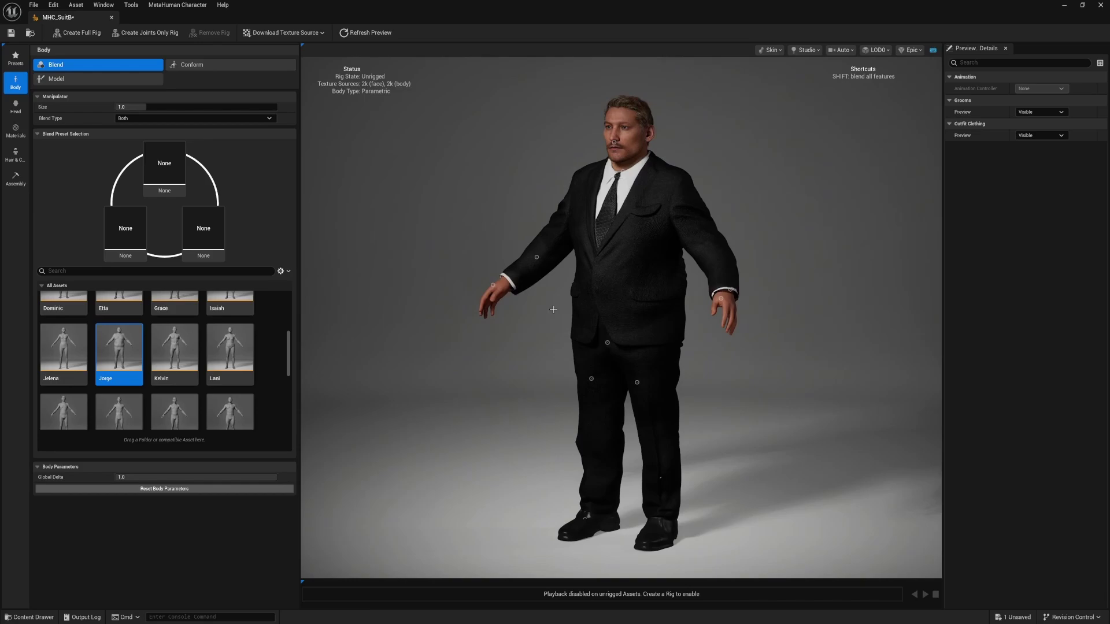
drag(553, 309, 607, 310)
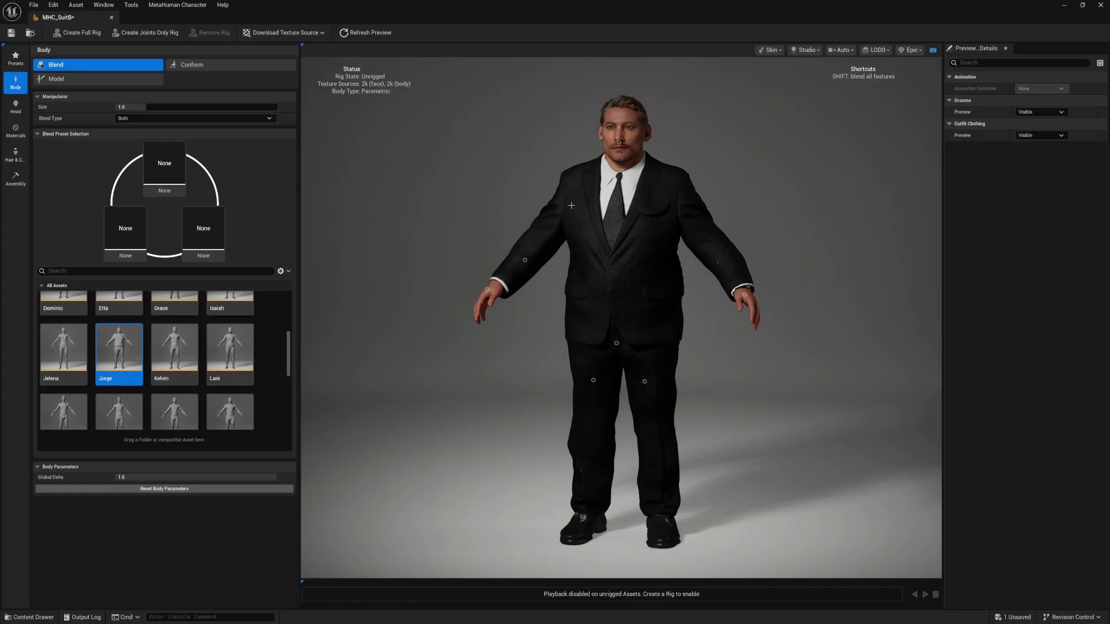
drag(654, 357, 619, 358)
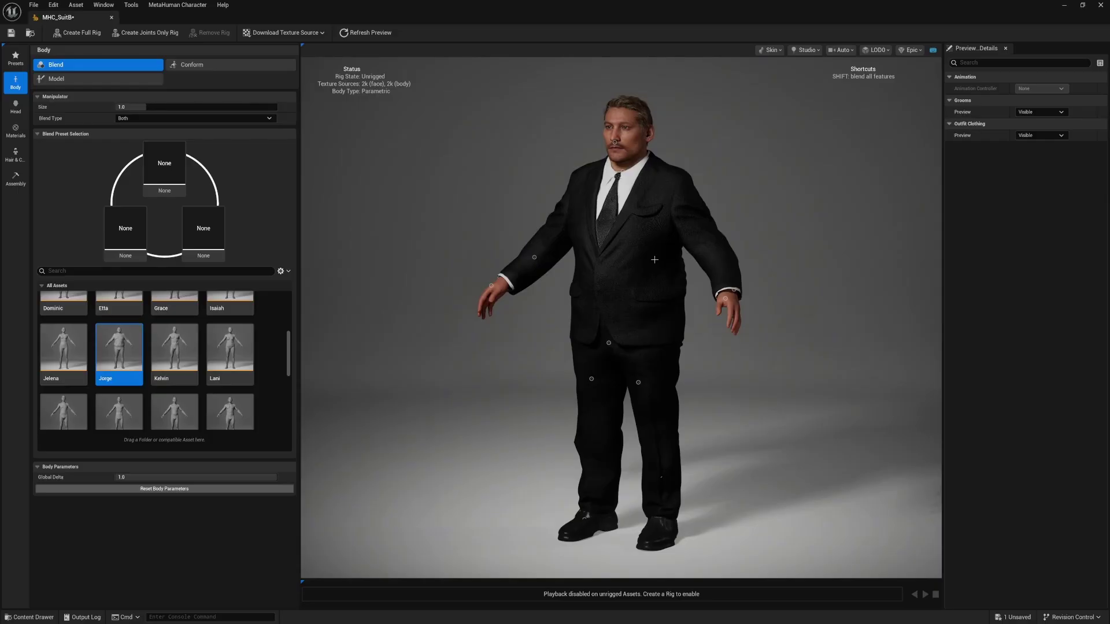
mouse_move(623, 271)
mouse_down()
mouse_move(716, 272)
mouse_move(624, 269)
mouse_up()
drag(580, 204, 596, 204)
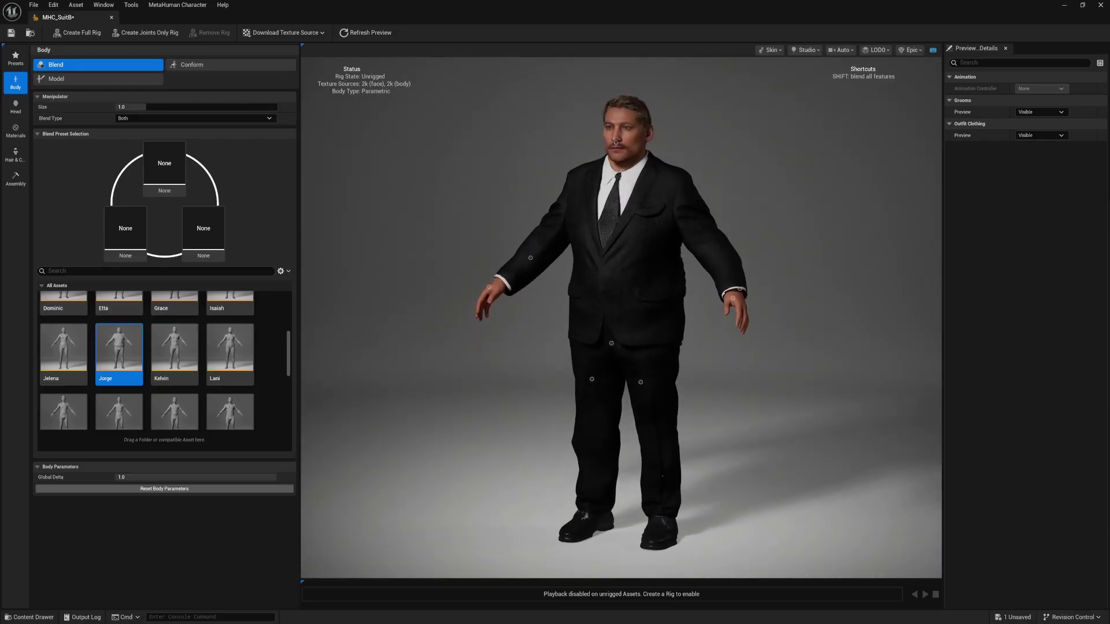
mouse_move(538, 327)
mouse_down()
mouse_move(613, 330)
mouse_move(539, 332)
mouse_up()
drag(585, 229, 583, 229)
drag(692, 312, 708, 313)
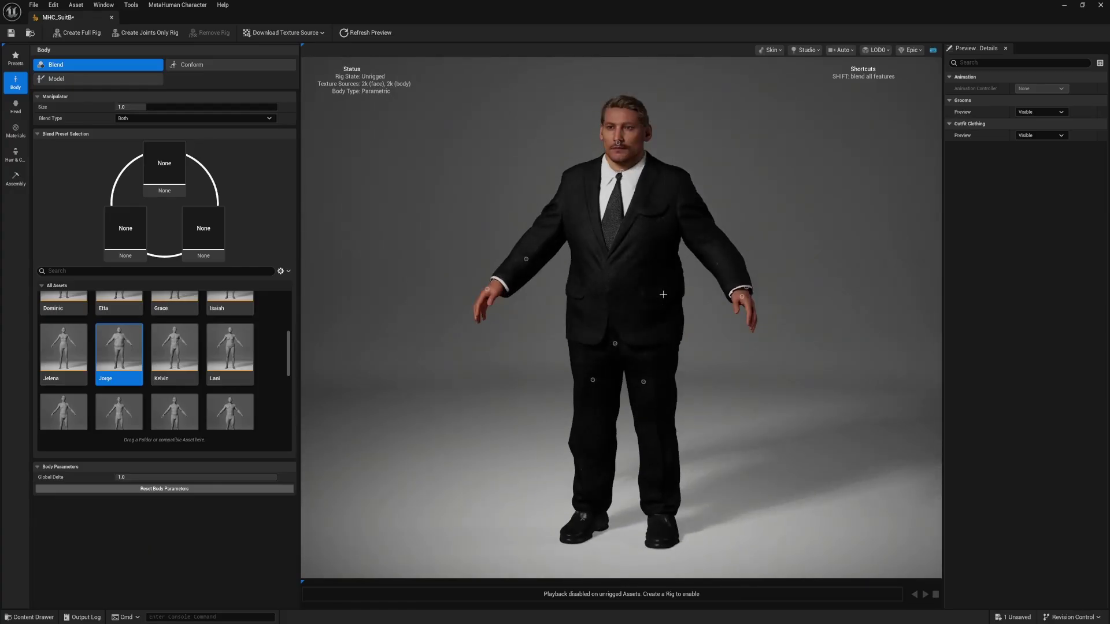
mouse_move(735, 292)
mouse_down()
mouse_move(691, 292)
mouse_move(745, 292)
mouse_move(735, 292)
mouse_up()
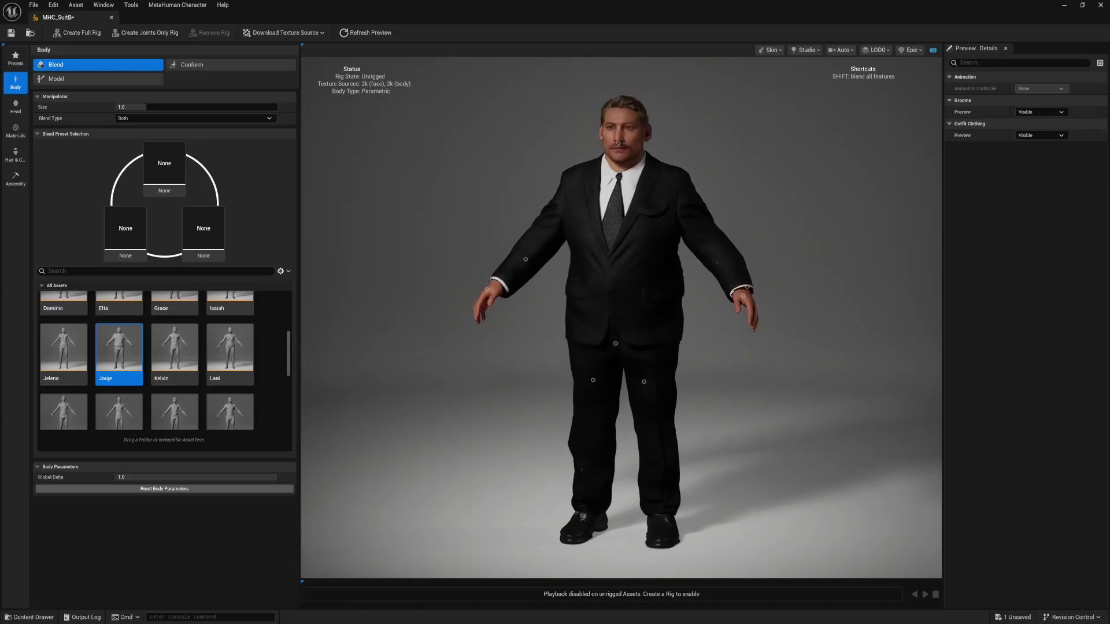
drag(702, 325, 688, 325)
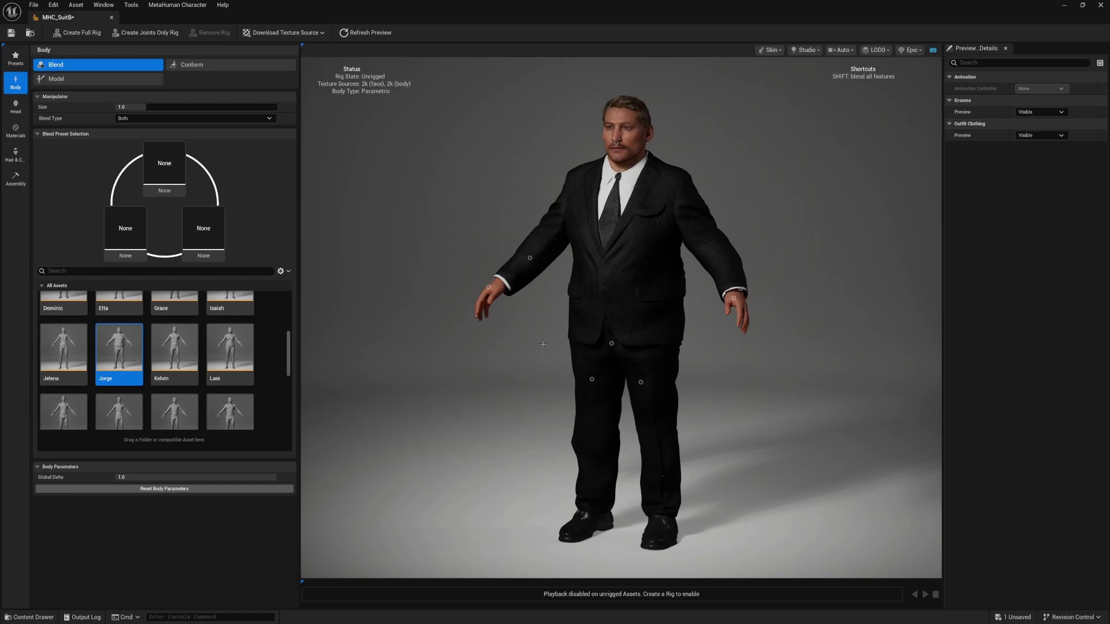
drag(536, 342, 511, 341)
drag(691, 359, 700, 360)
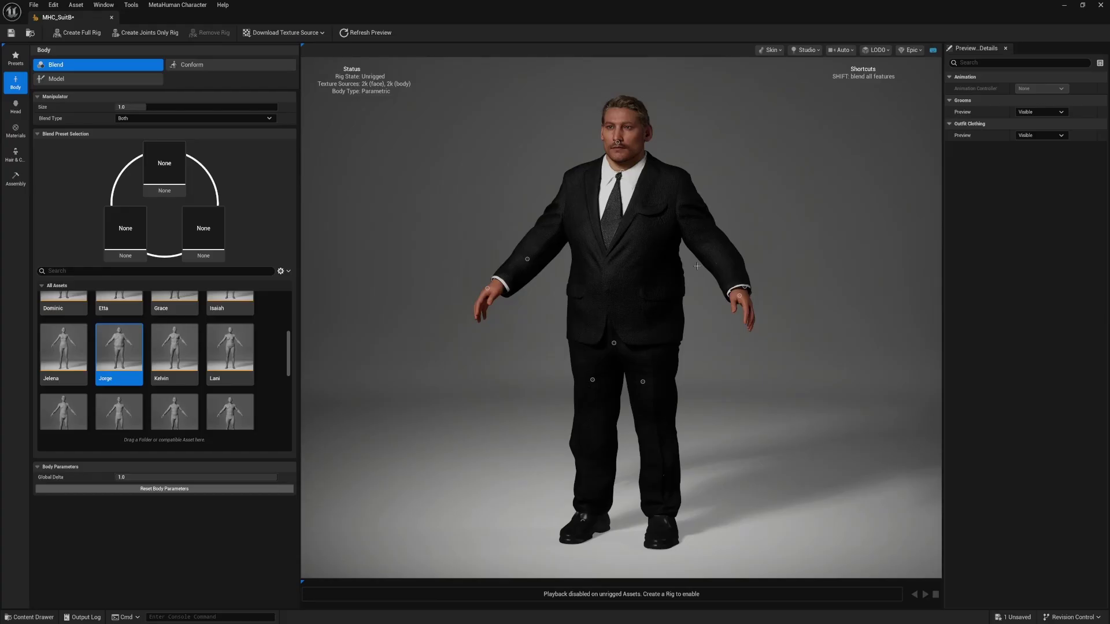
drag(539, 361, 280, 378)
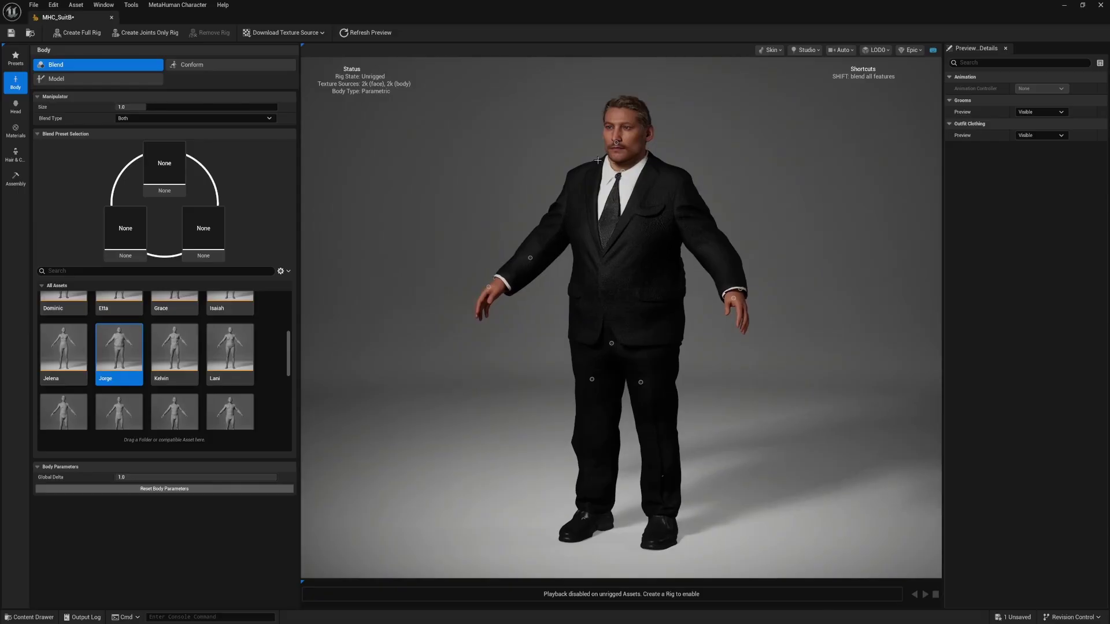
mouse_move(717, 329)
mouse_down()
mouse_move(751, 328)
mouse_move(716, 328)
mouse_up()
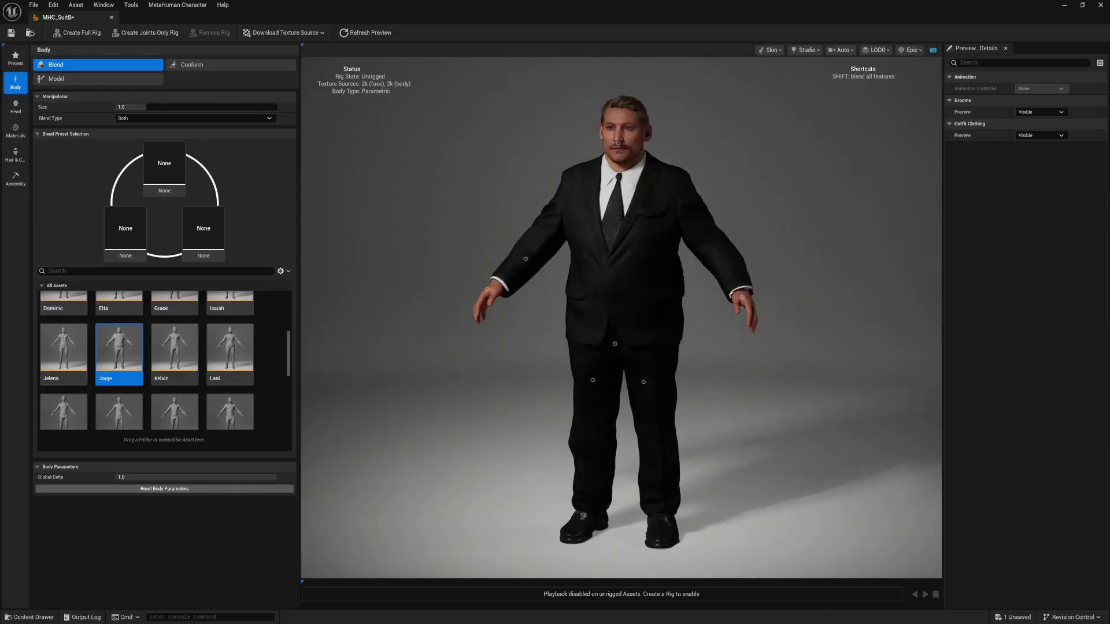
drag(760, 288, 760, 282)
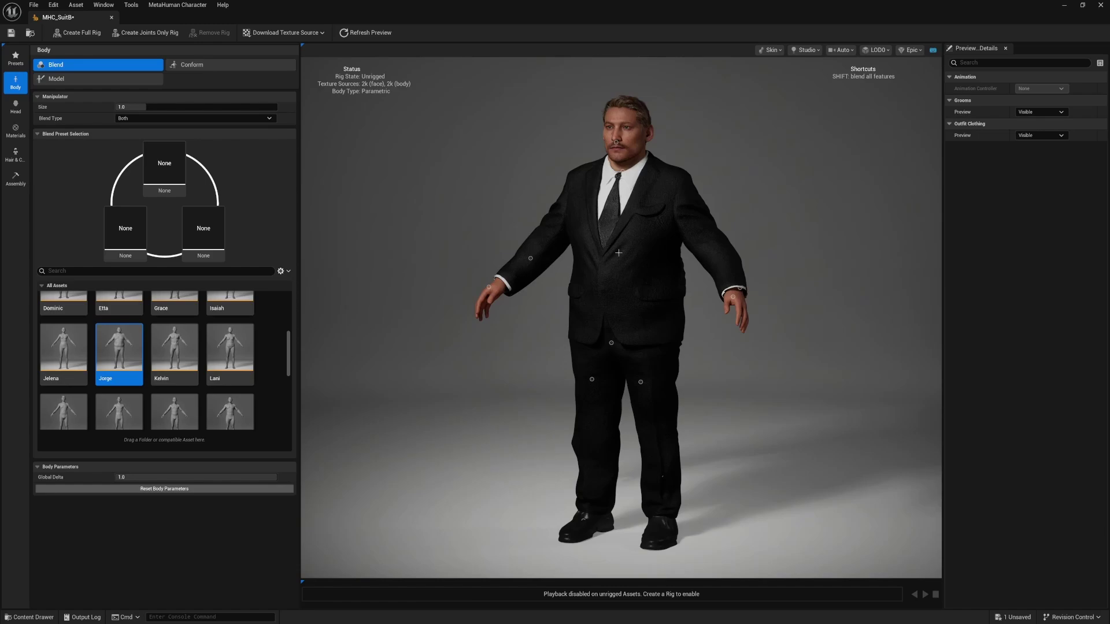
drag(760, 282, 772, 282)
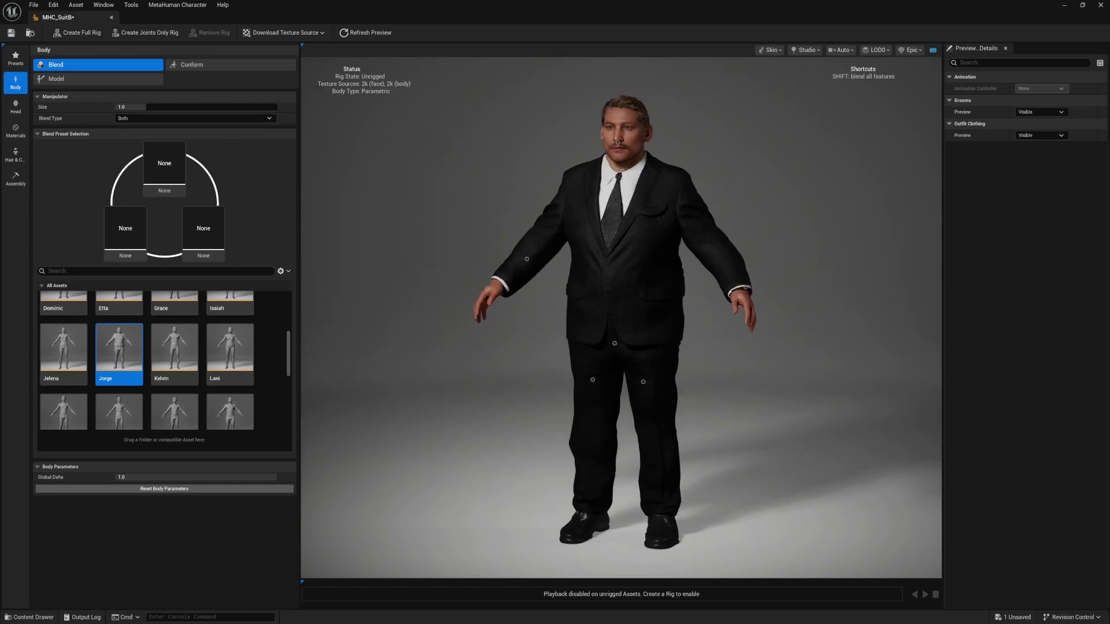